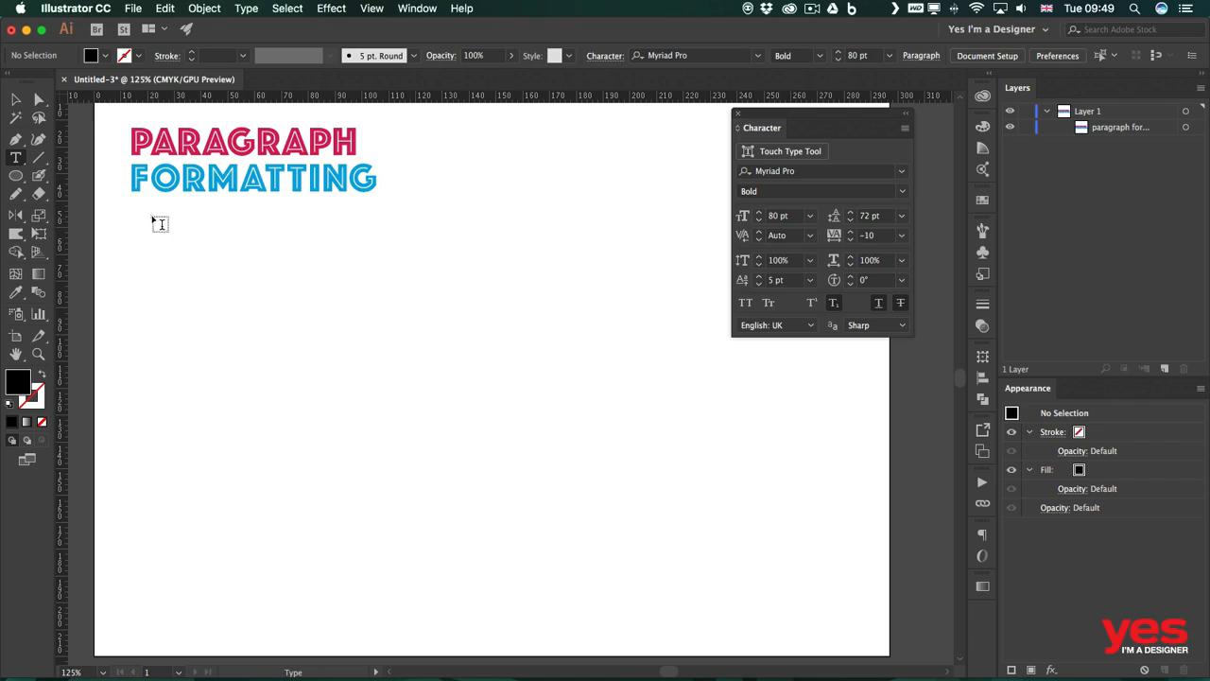
Draw a text area about 138 by 148 mm below the heading and reset all its text to the default character settings.
left_click_drag(153, 216, 523, 614)
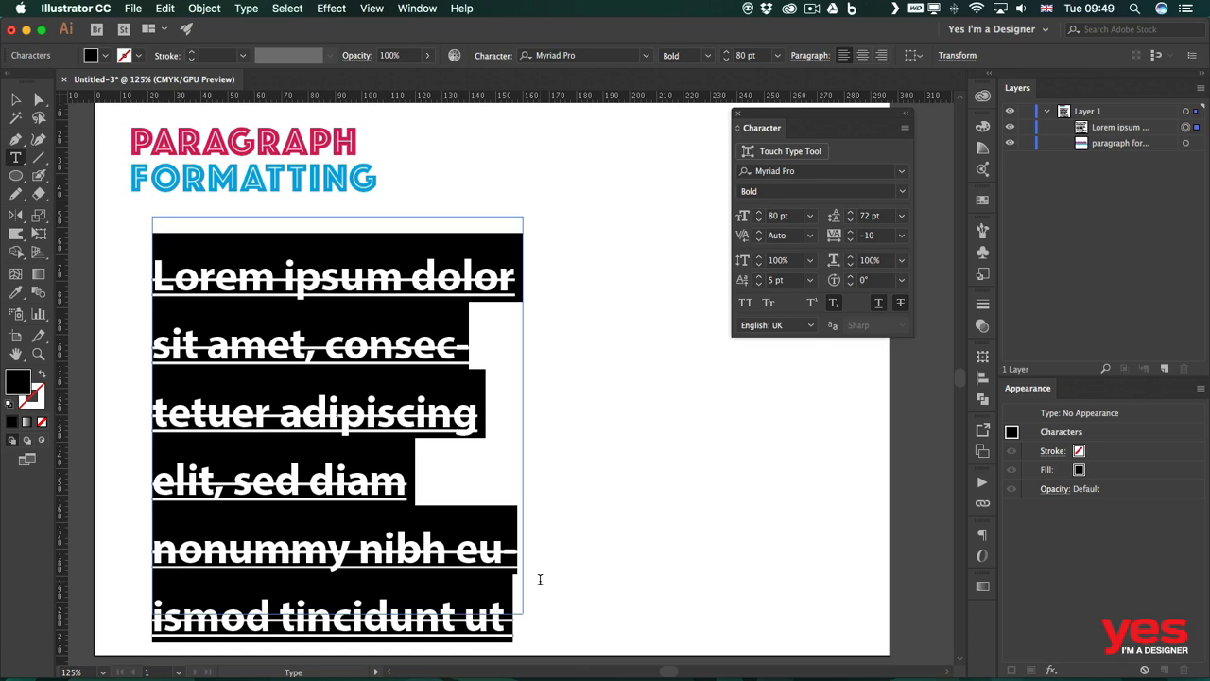
left_click(465, 355)
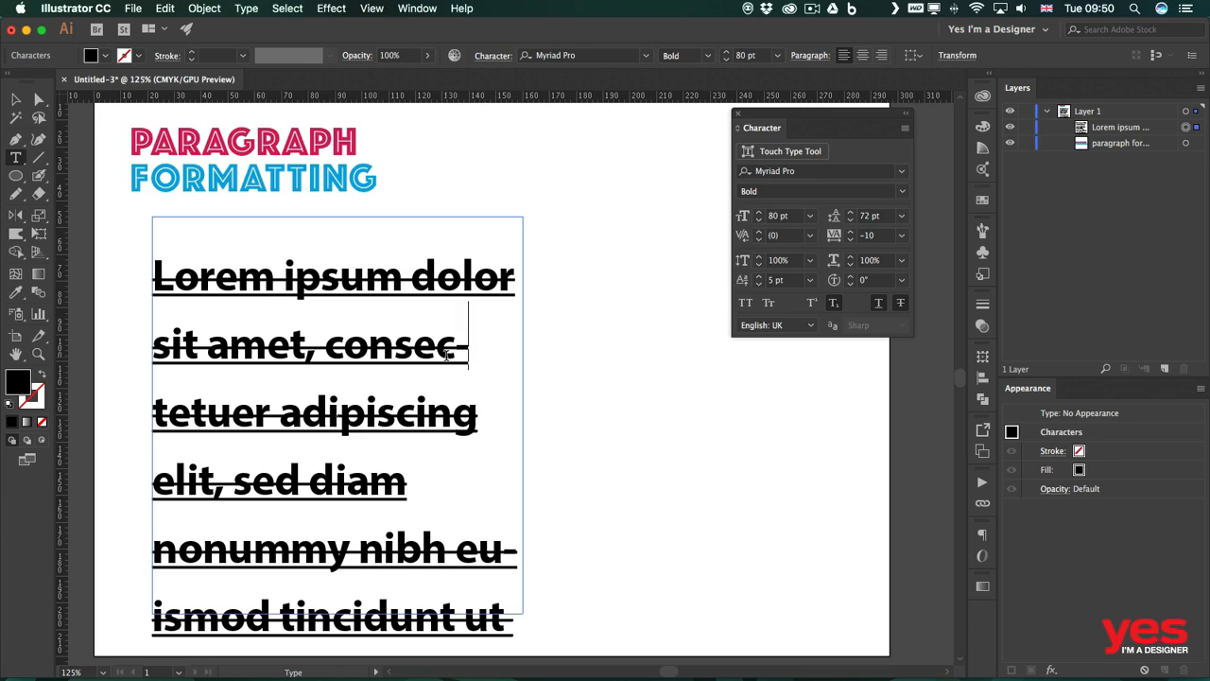
key("Escape")
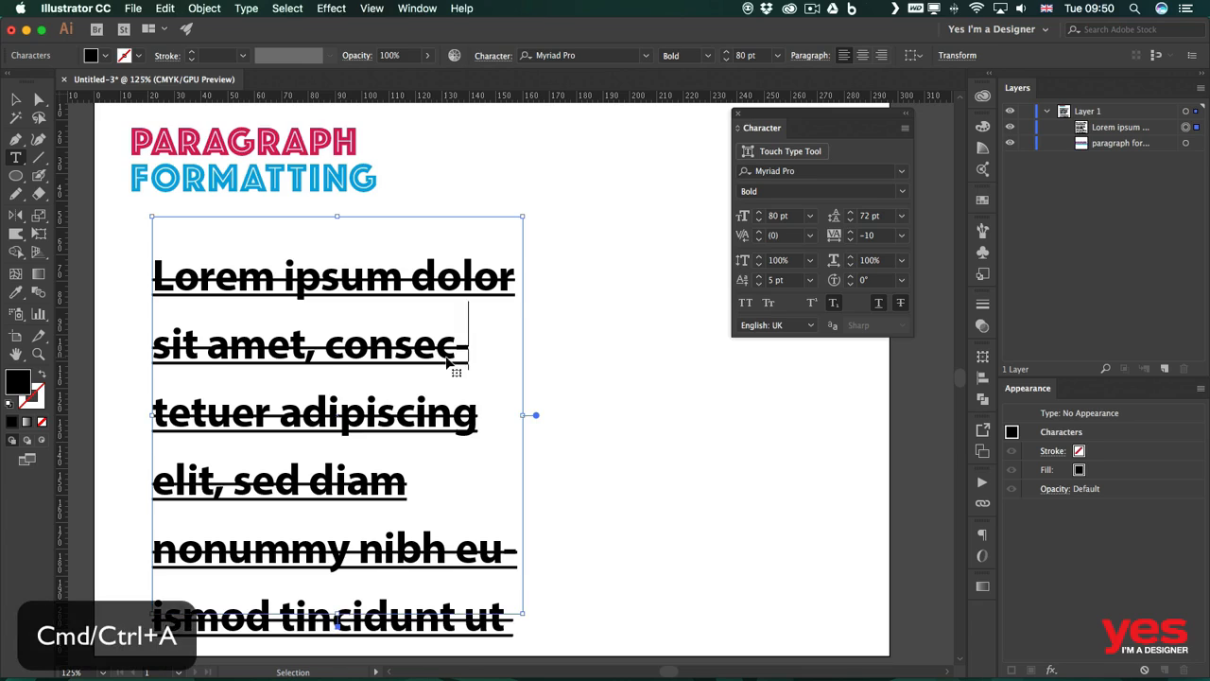
left_click(447, 358)
key("super+a")
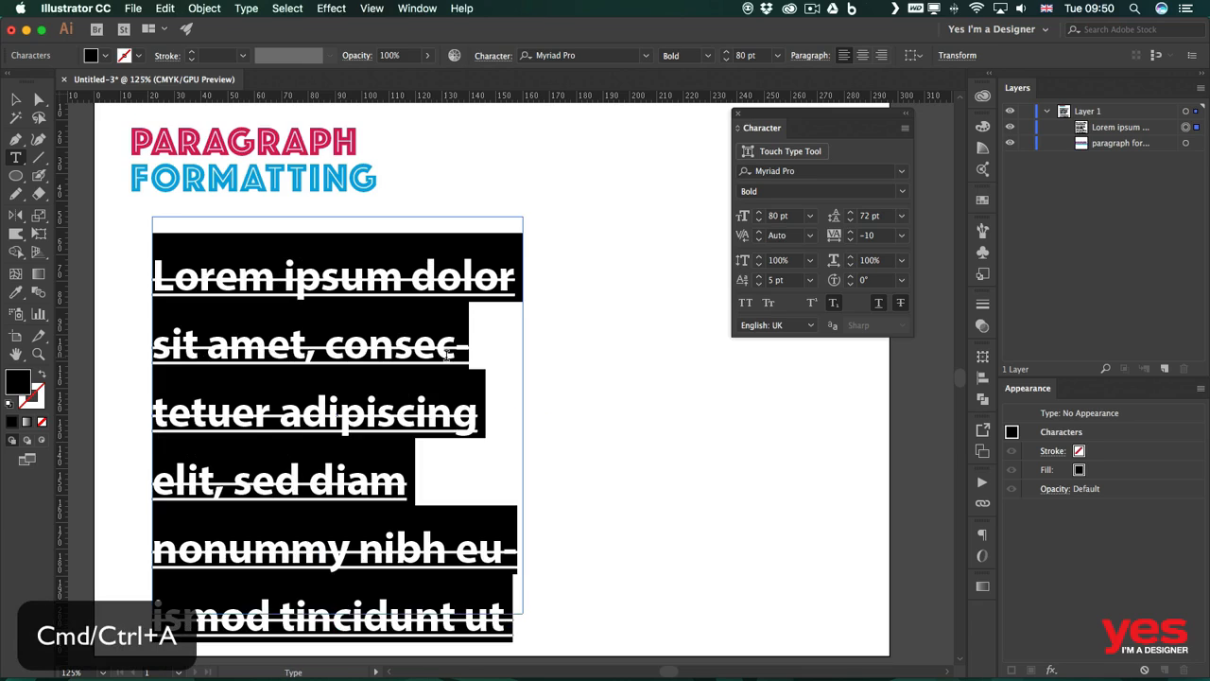
left_click(903, 132)
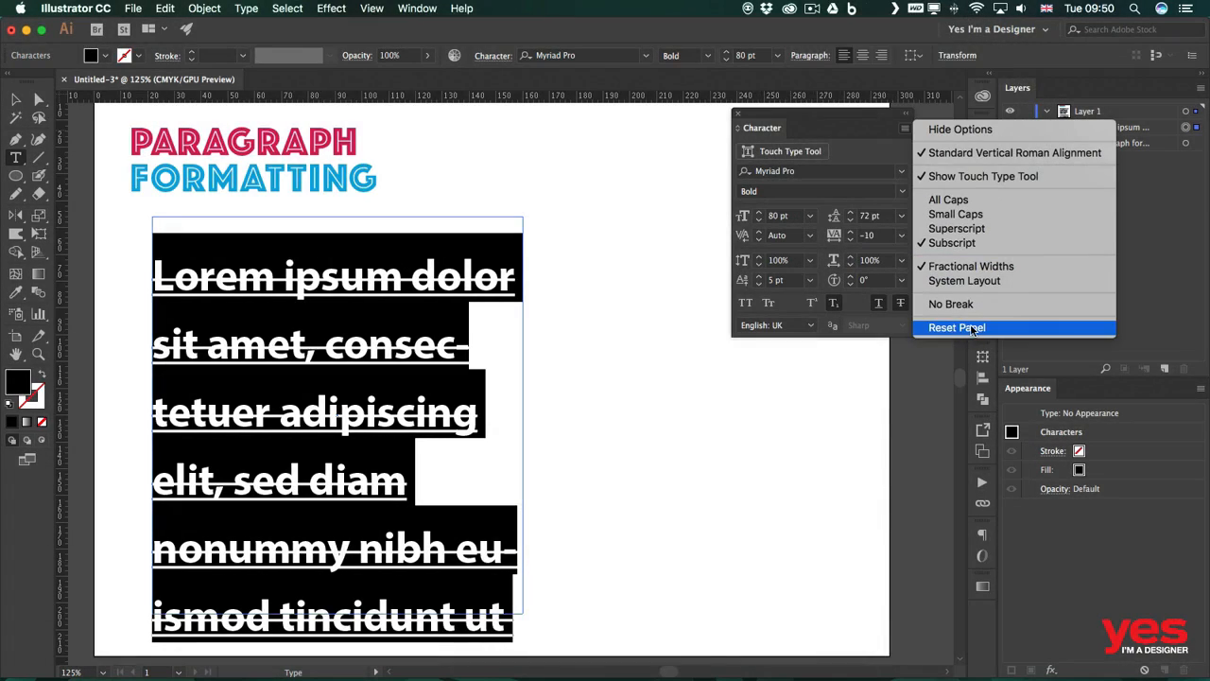
left_click(972, 329)
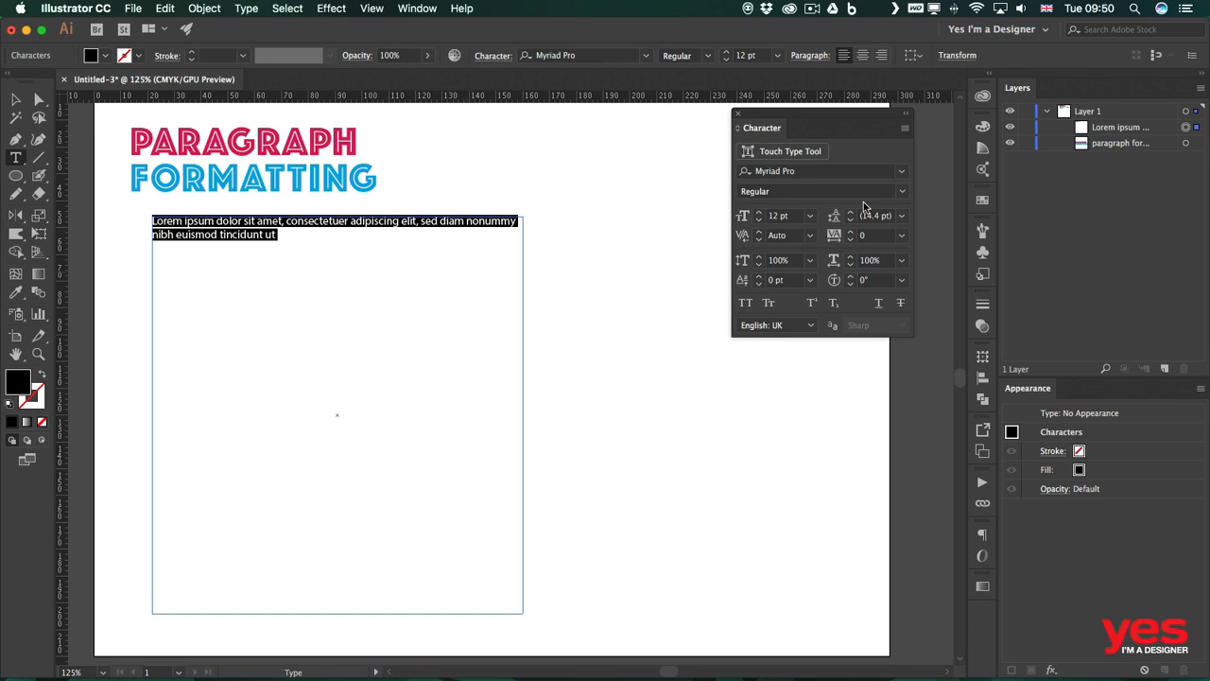
Fill the rest of the new text area with placeholder text.
left_click(318, 245)
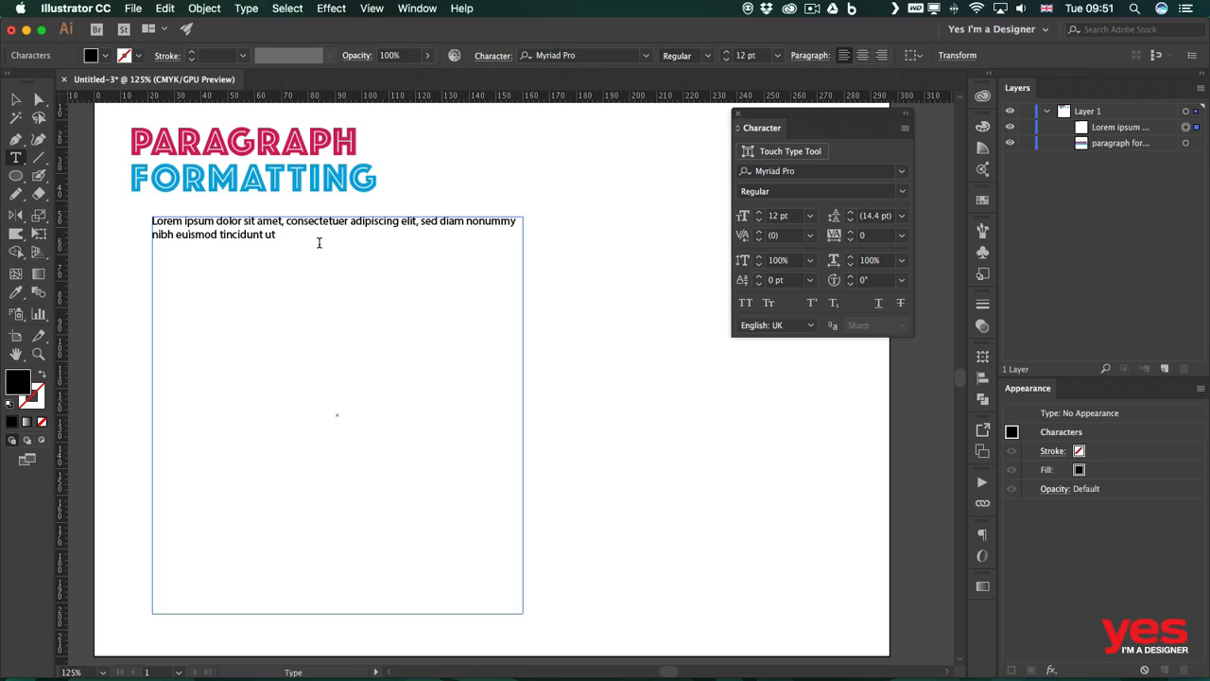
right_click(316, 246)
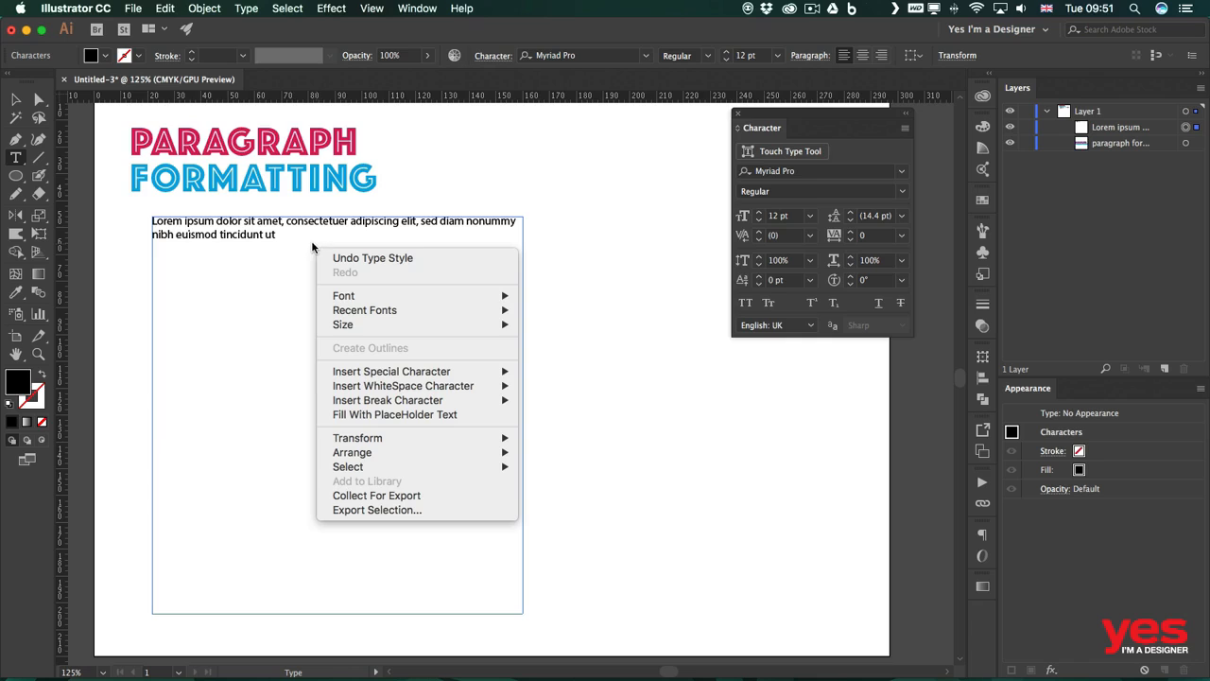
left_click(358, 416)
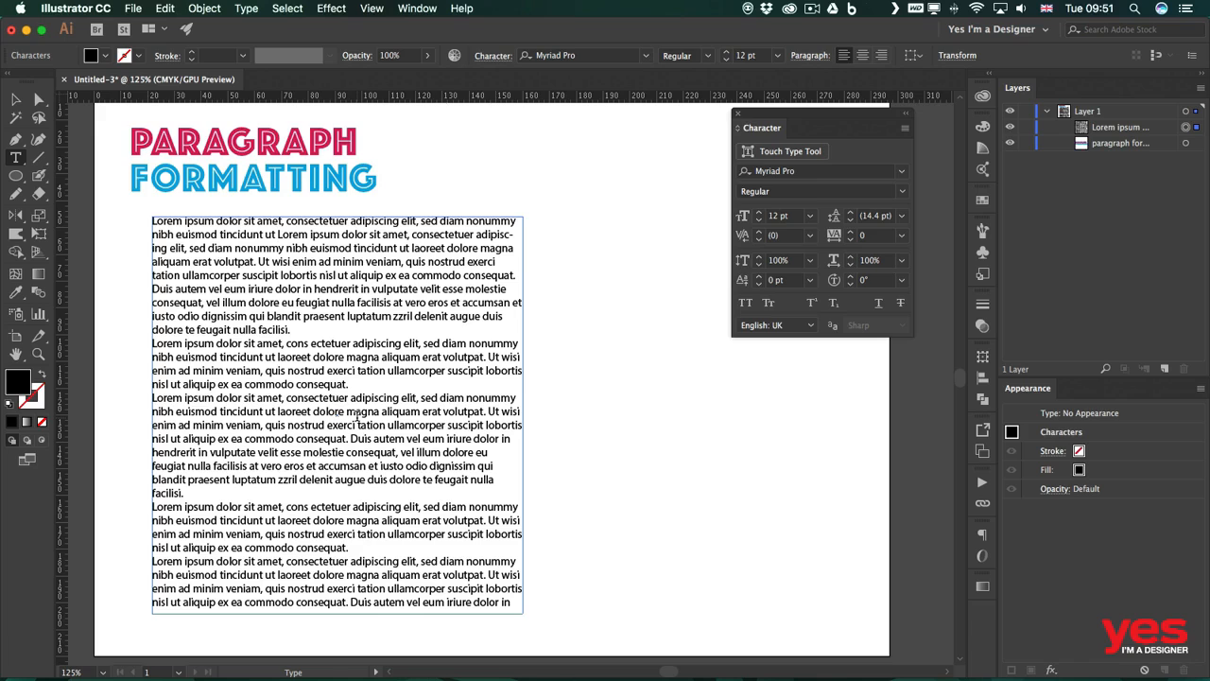
Narrow the body text frame to about 105 mm and reposition it farther right below the heading.
left_click(16, 100)
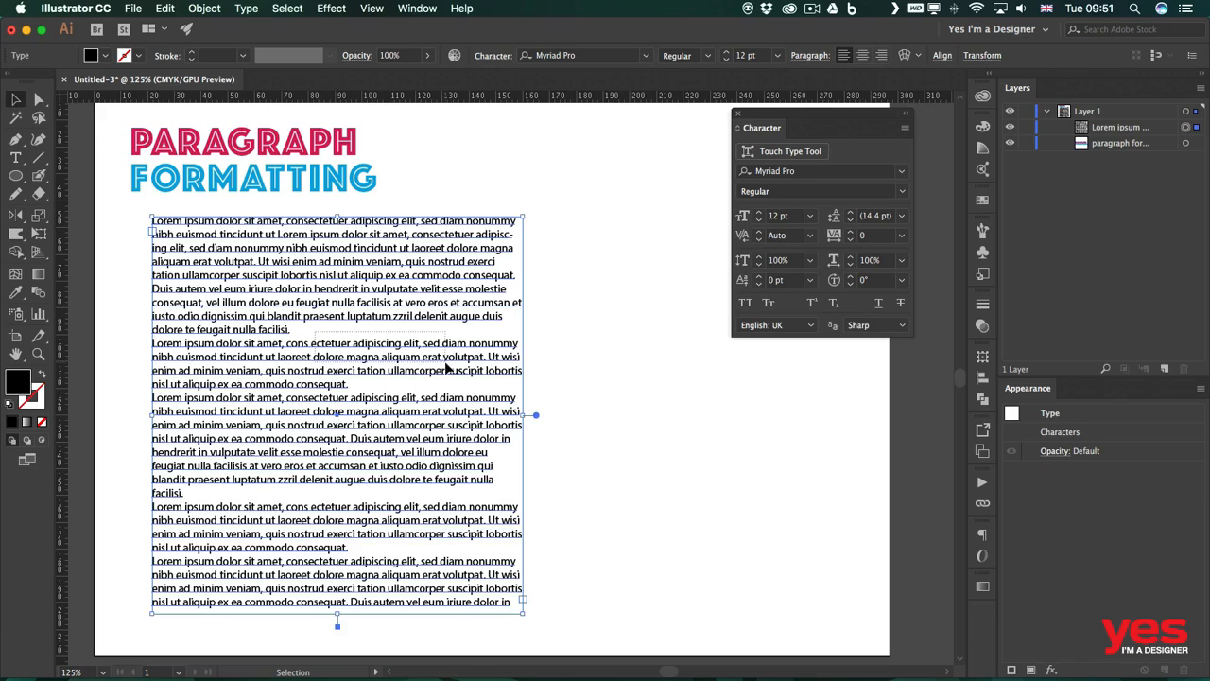
left_click_drag(349, 274, 452, 276)
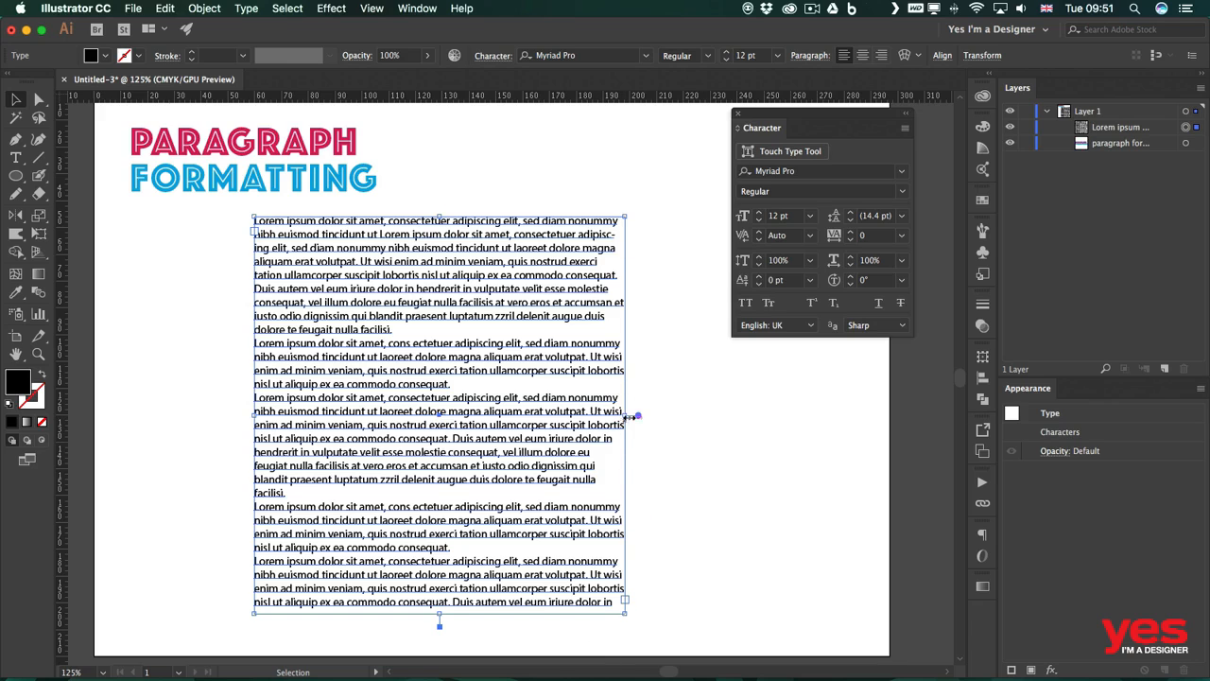
left_click_drag(625, 414, 535, 414)
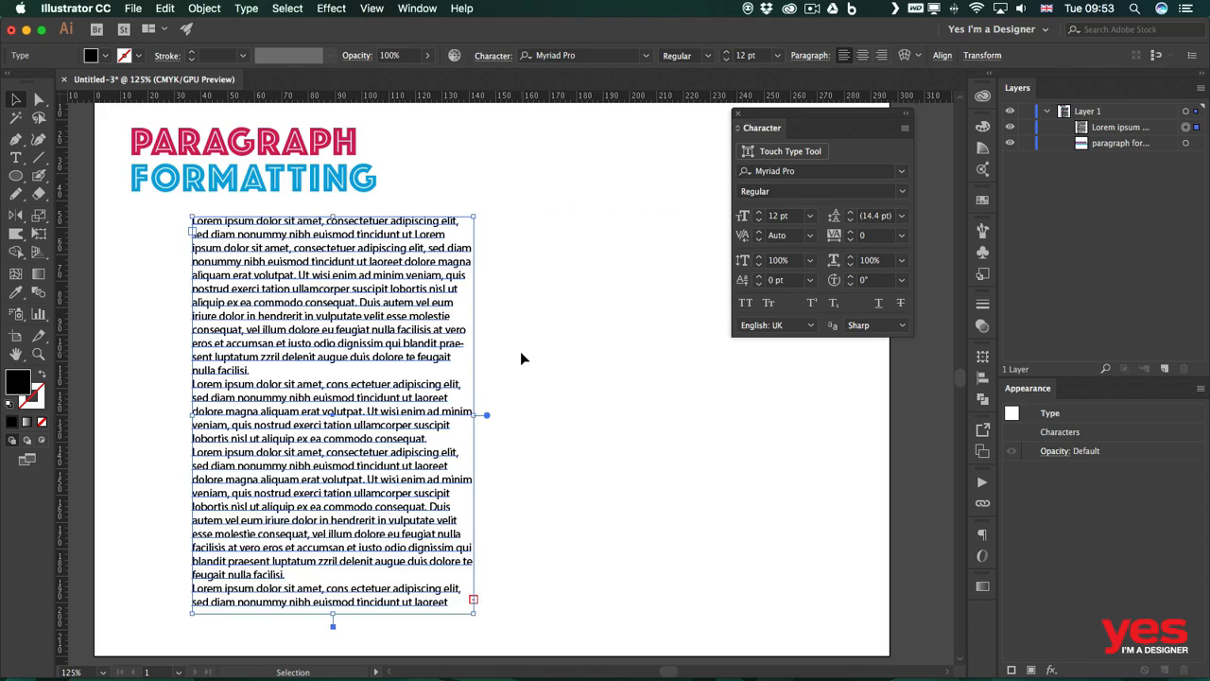
left_click_drag(293, 301, 389, 312)
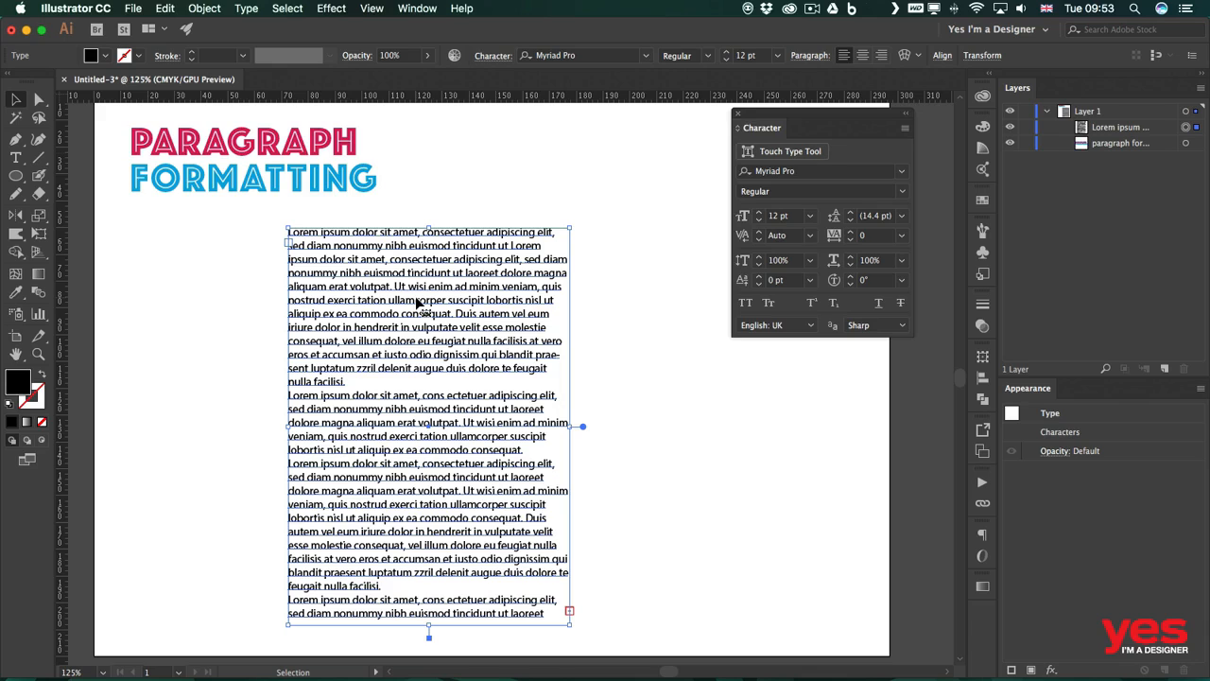
Try widening the PARAGRAPH FORMATTING heading to about 197% horizontal scale as point type, and undo the stretch.
left_click(240, 156)
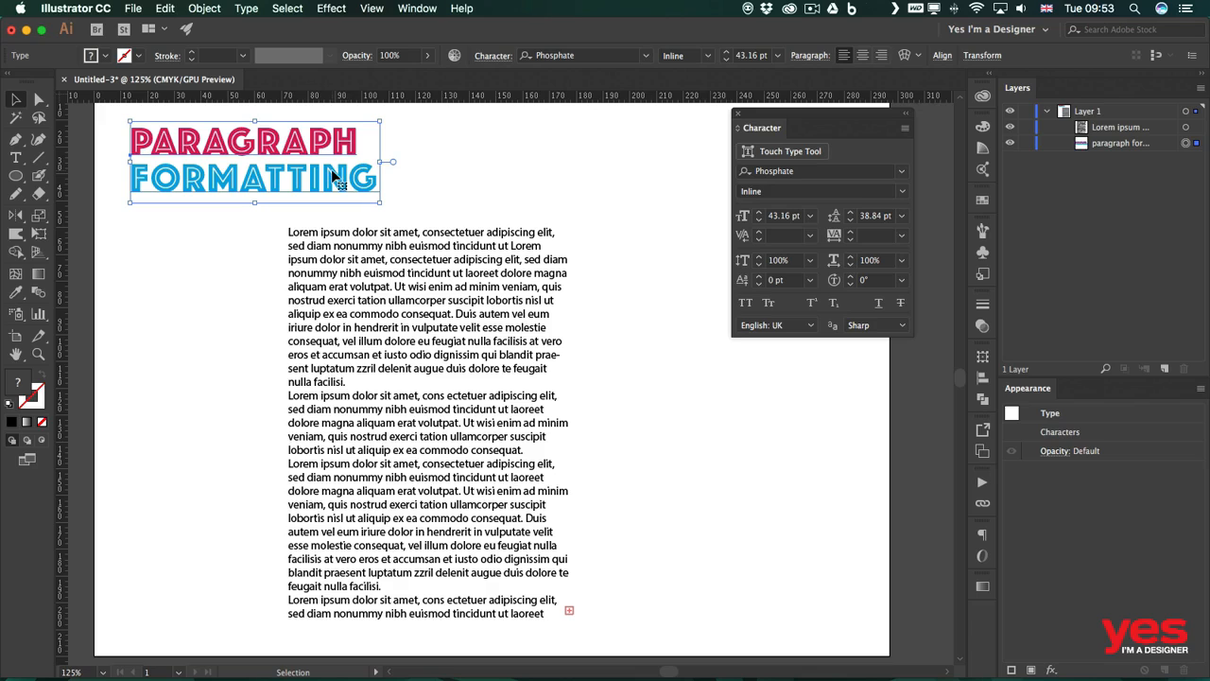
left_click_drag(381, 161, 621, 168)
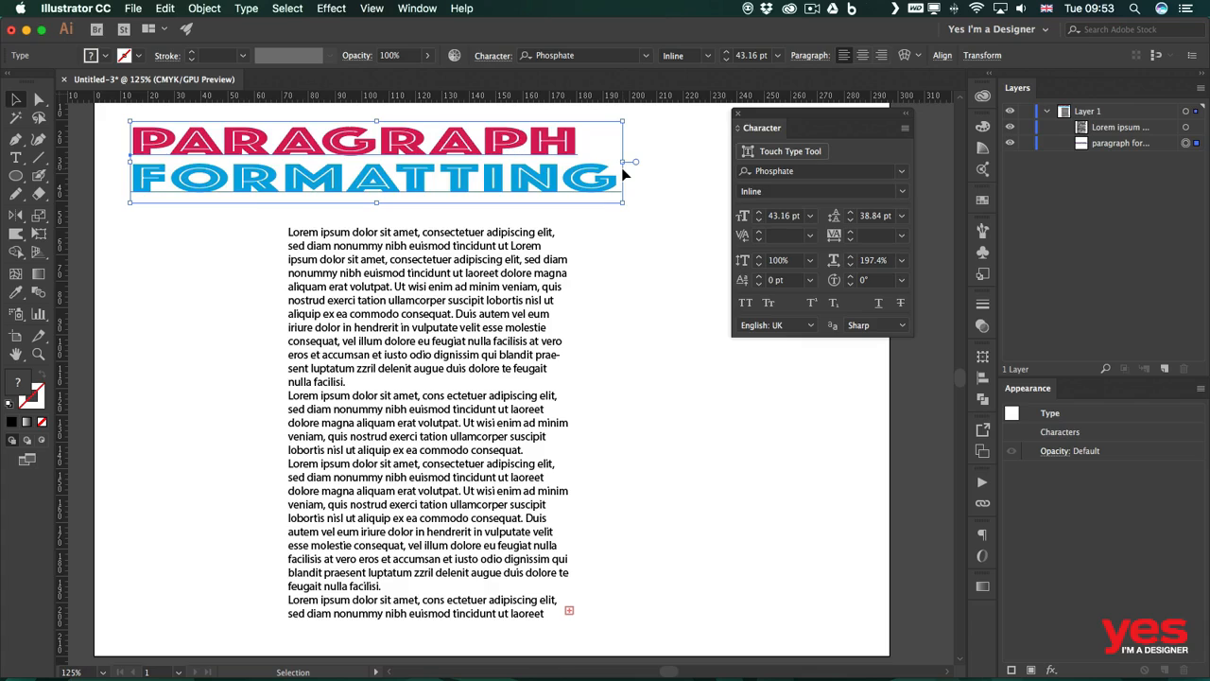
key("super+z")
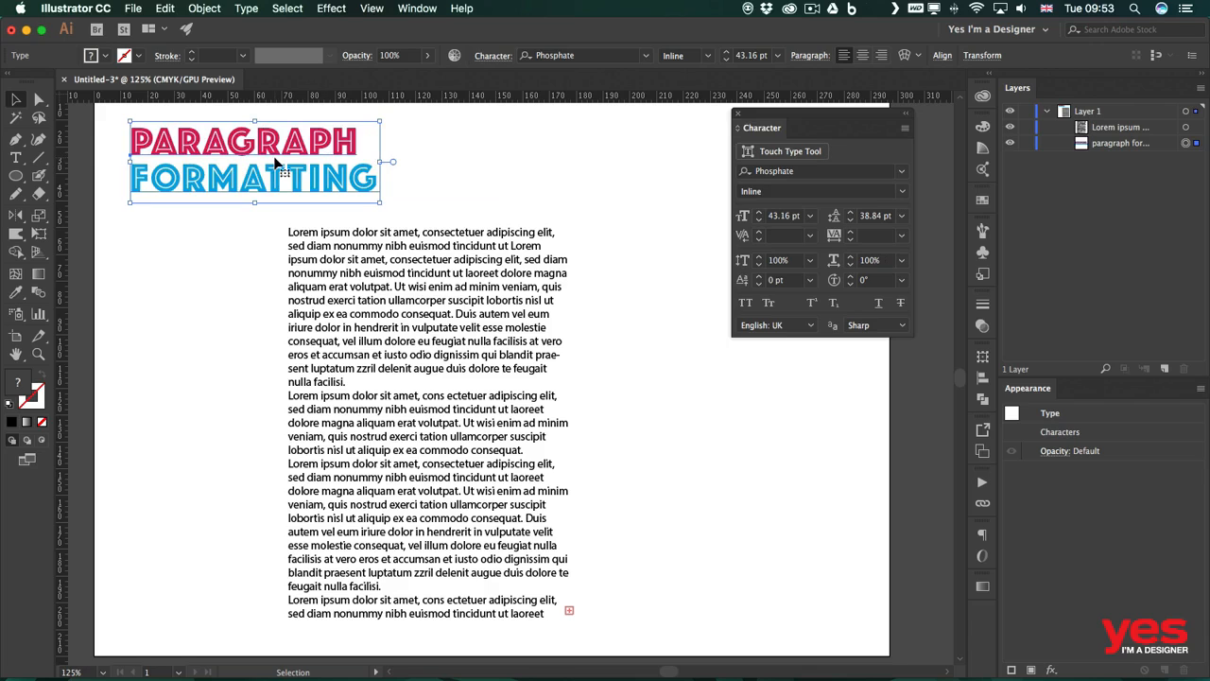
Convert the heading to area type and narrow its frame to about 61 mm so the text reflows.
left_click(246, 9)
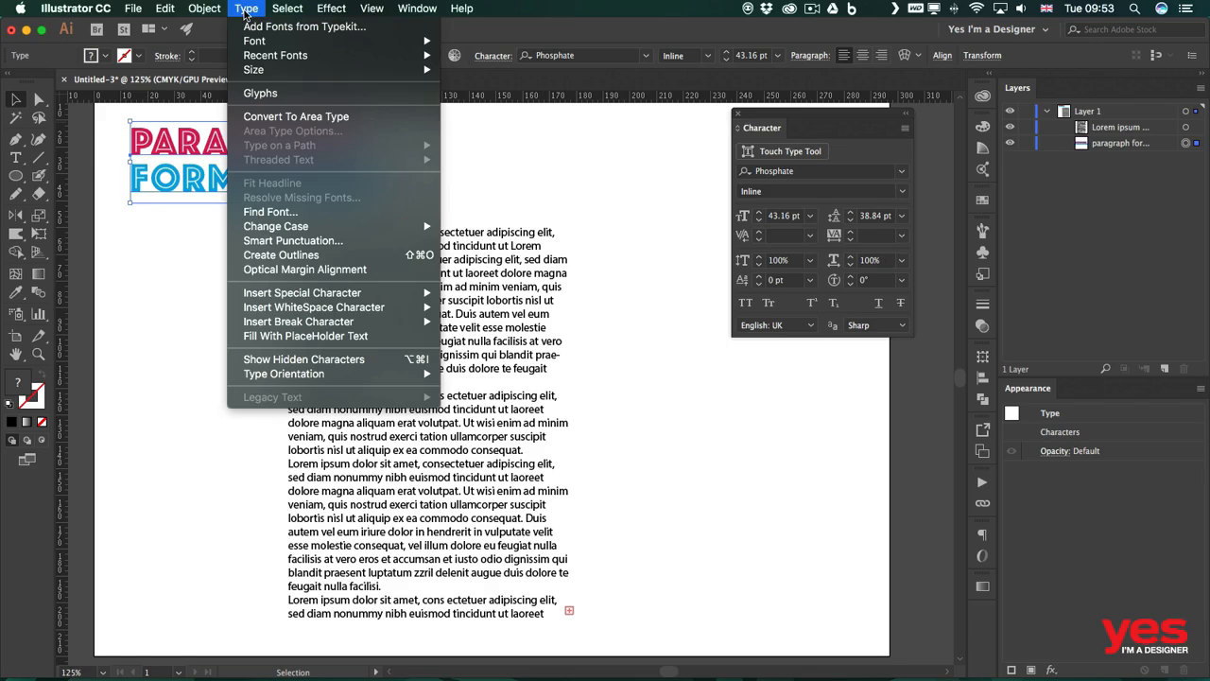
left_click(323, 117)
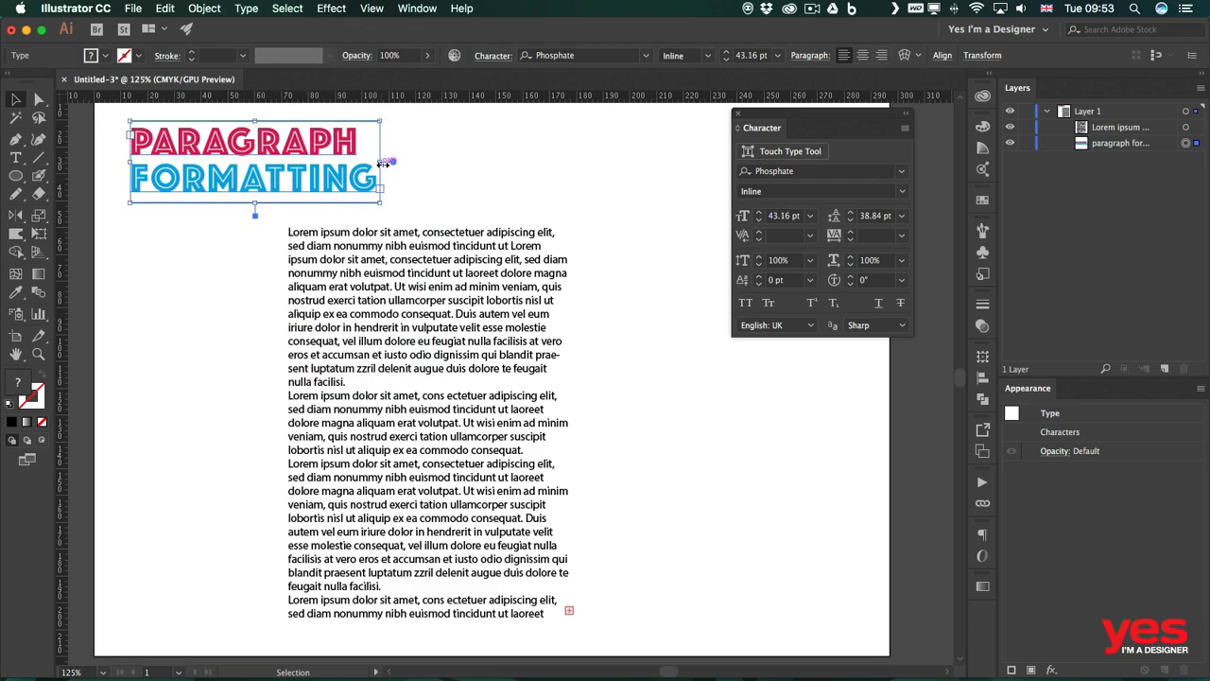
left_click_drag(383, 163, 286, 162)
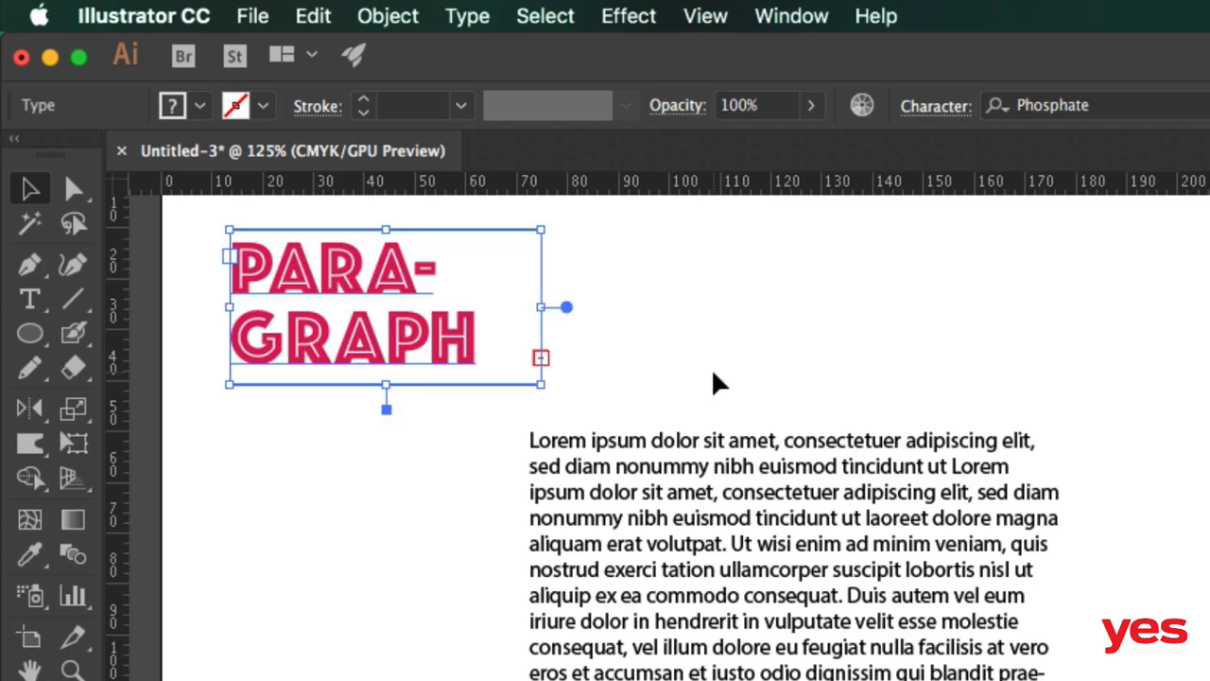
left_click(716, 382)
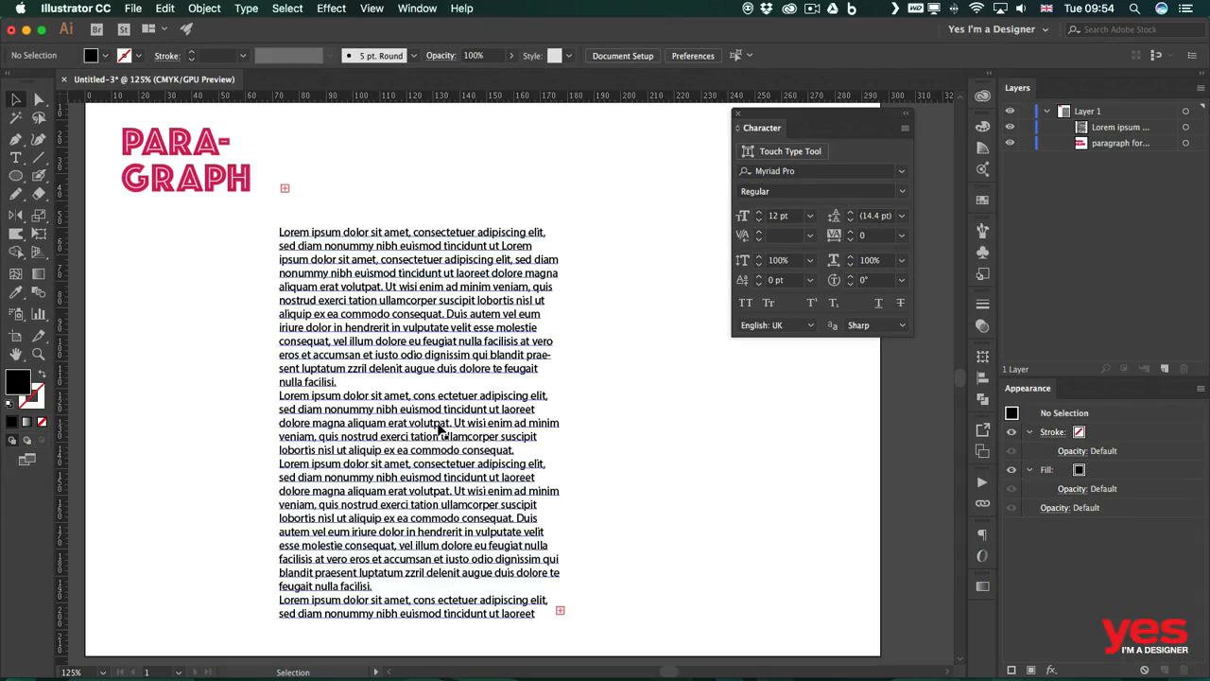
Move the body text up beside the heading and enlarge the heading frame to about 66 by 79 mm.
left_click_drag(432, 425, 437, 348)
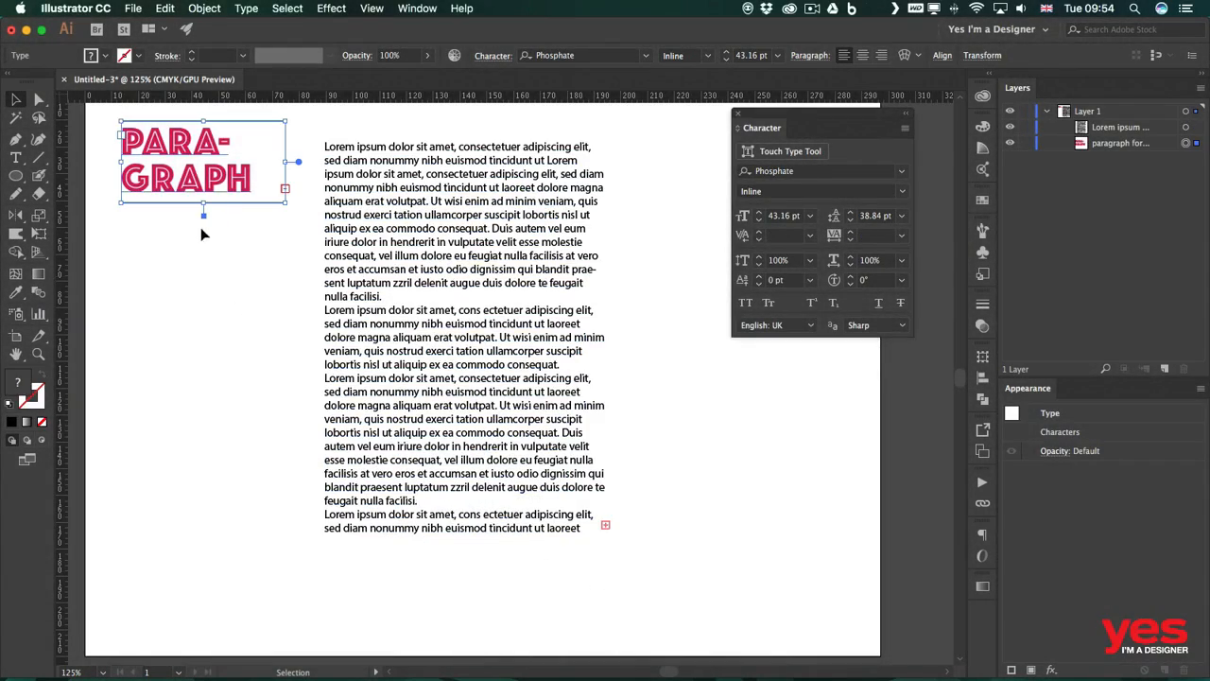
left_click_drag(205, 199, 203, 332)
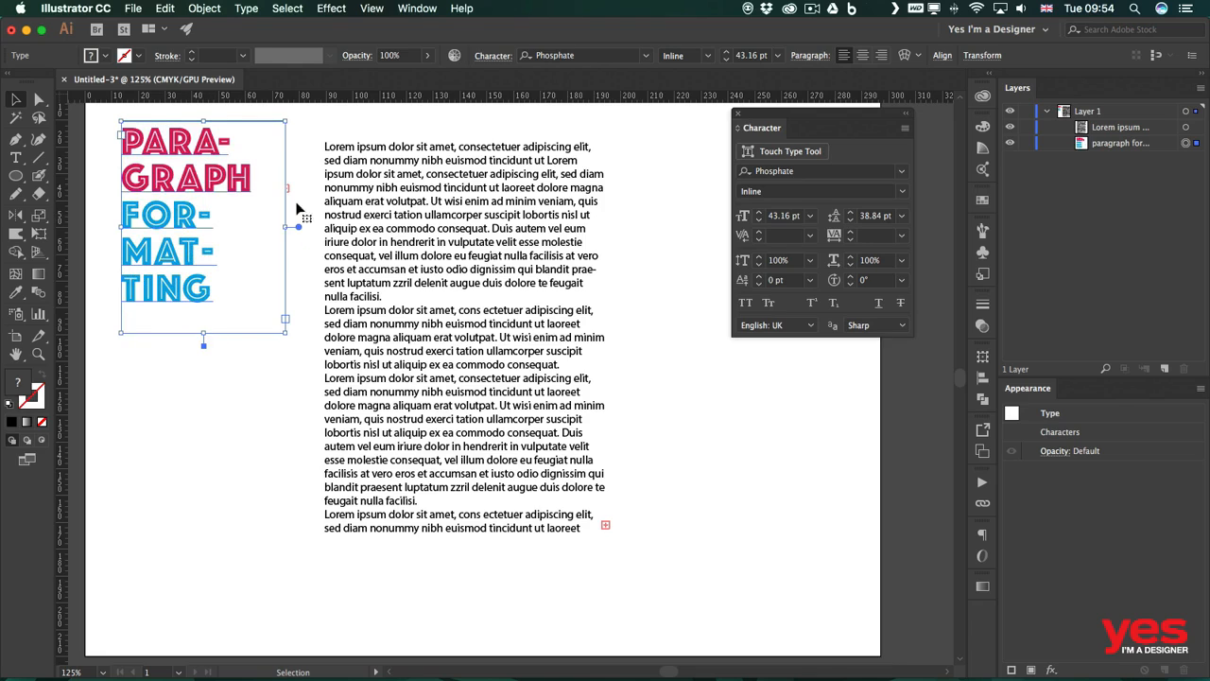
left_click_drag(285, 227, 295, 228)
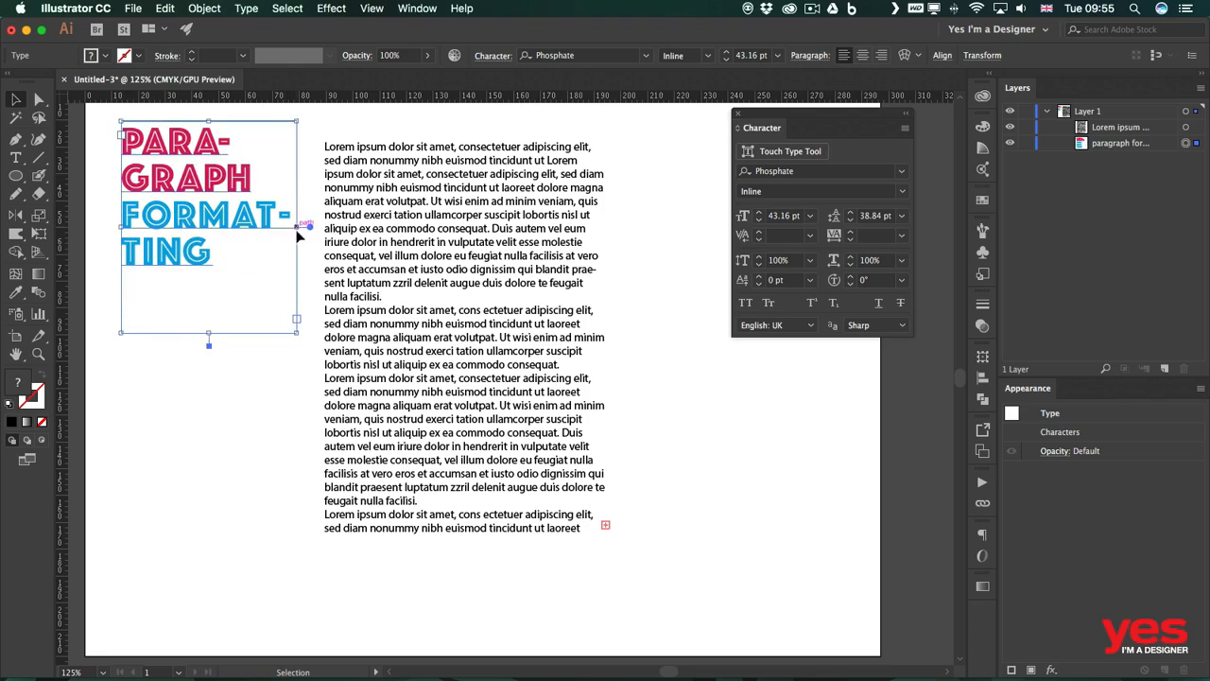
left_click(295, 378)
left_click(195, 203)
Resize the body text frame to a narrow column about 75 by 105 mm and place it close beside the heading.
left_click(494, 346)
left_click_drag(606, 338, 716, 338)
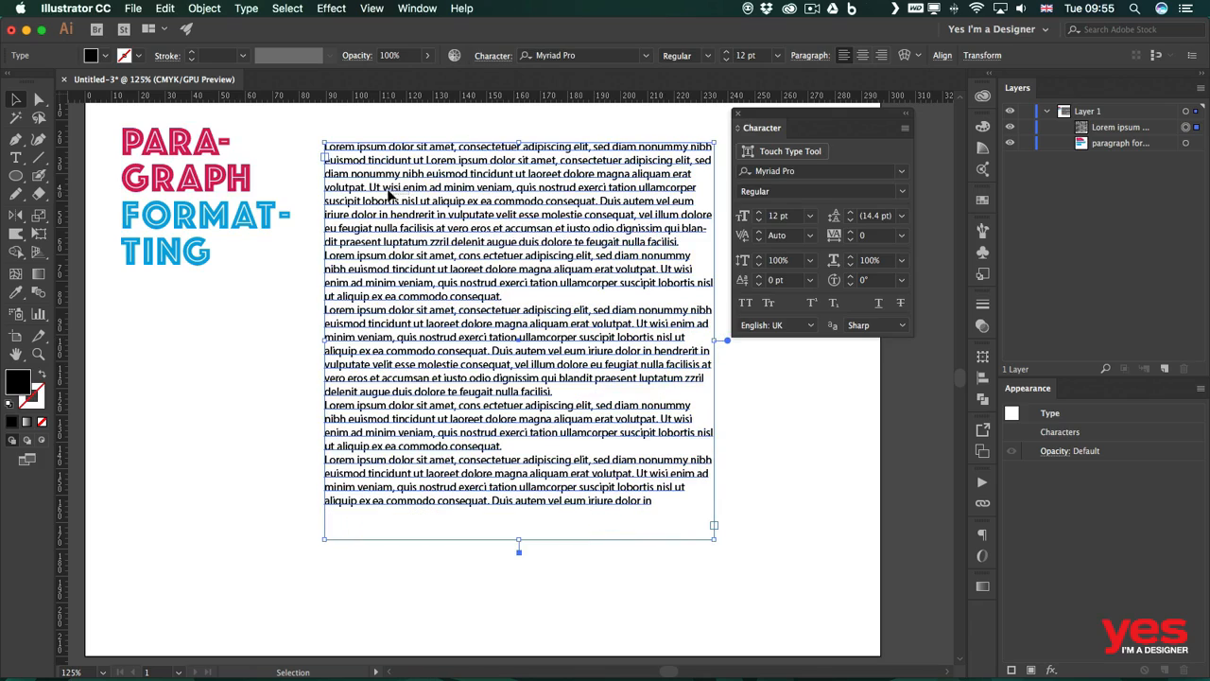
left_click_drag(434, 222, 413, 230)
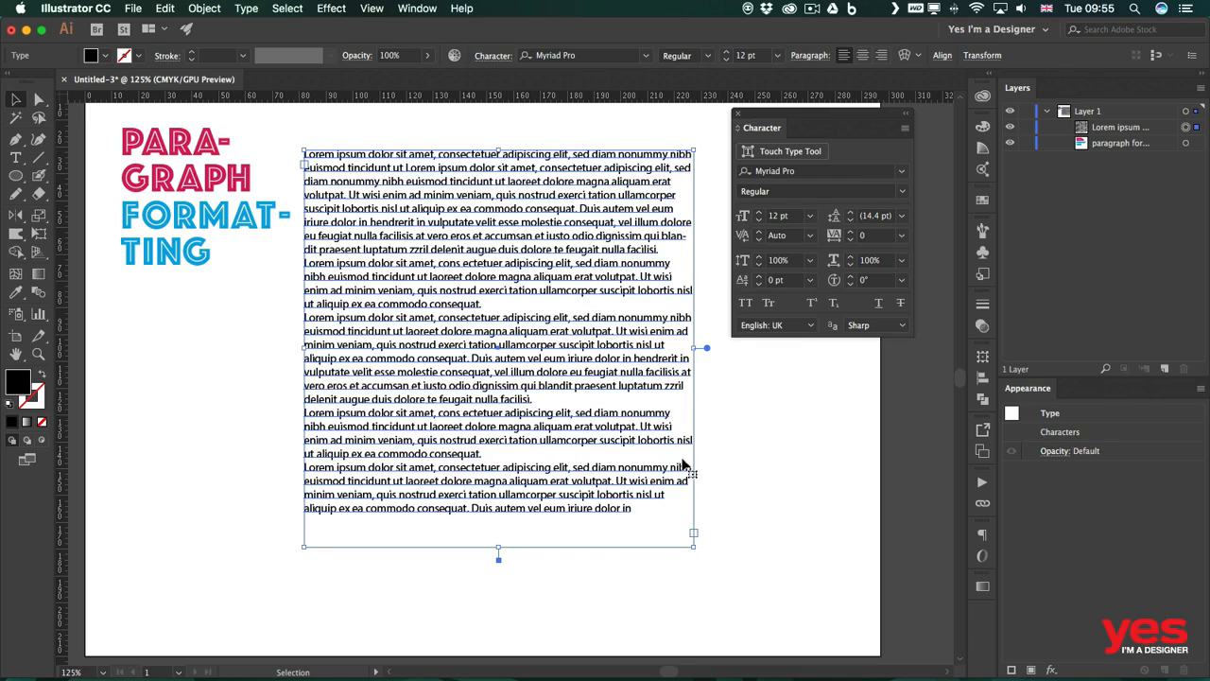
left_click_drag(691, 546, 504, 429)
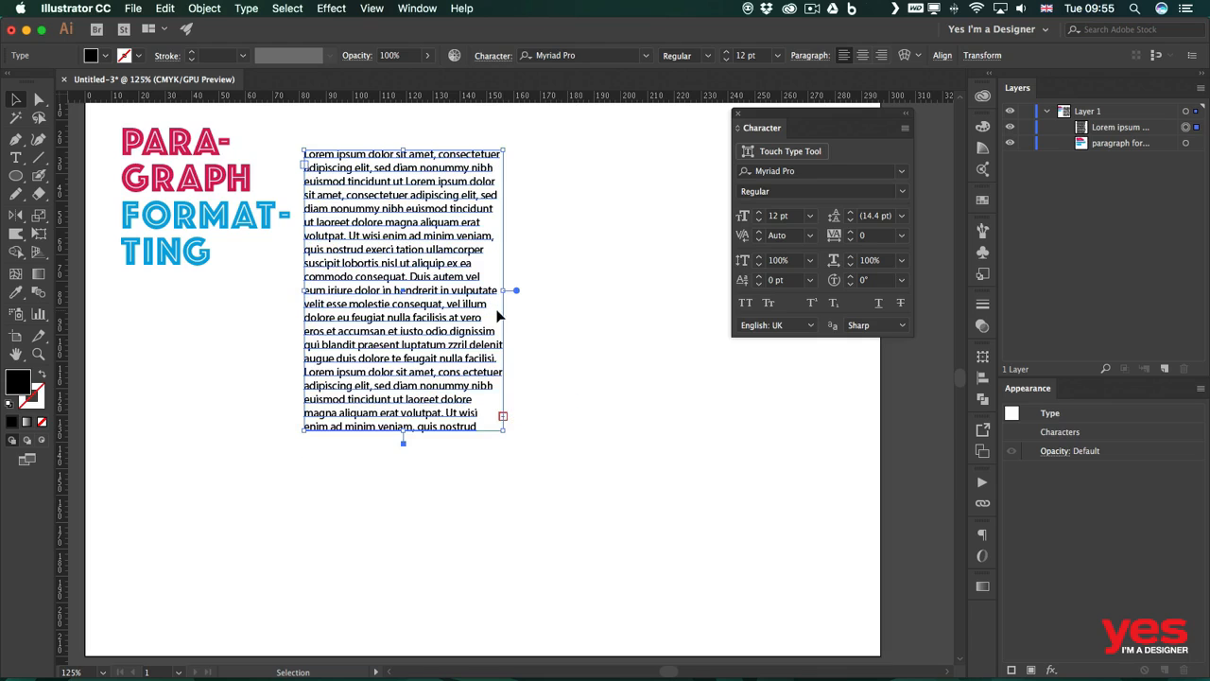
left_click_drag(433, 268, 425, 248)
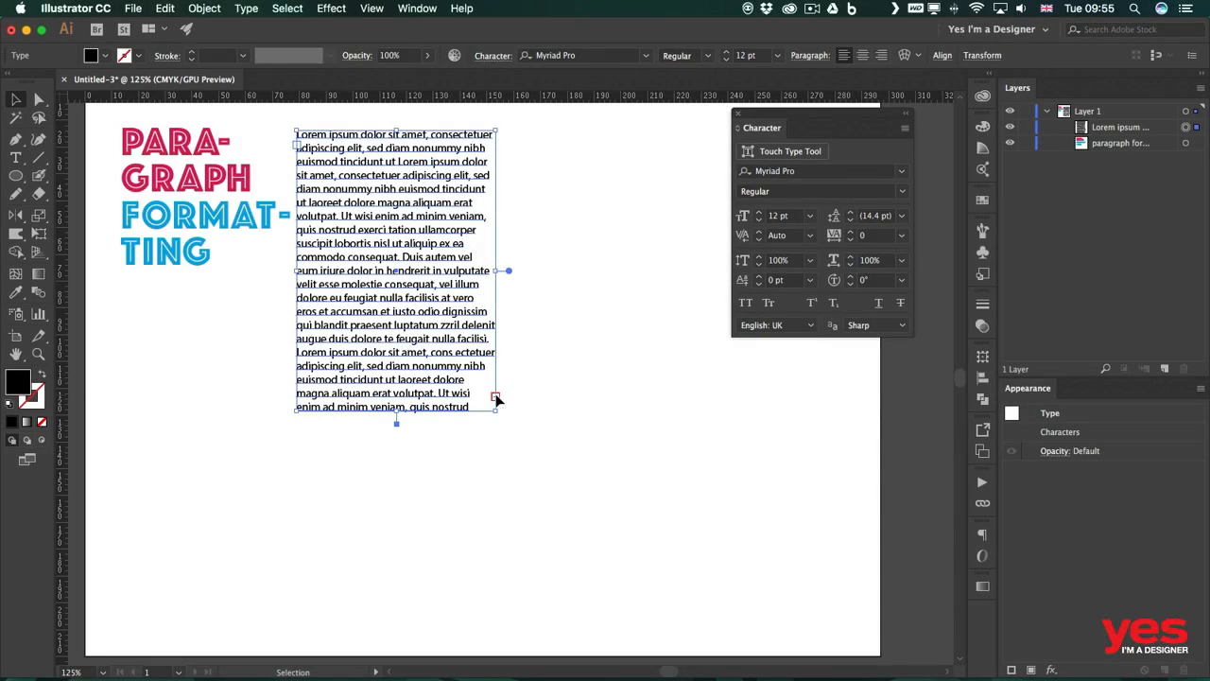
Thread the body column's overflow text into a second frame to its right, lengthened to about 148 mm.
left_click(495, 396)
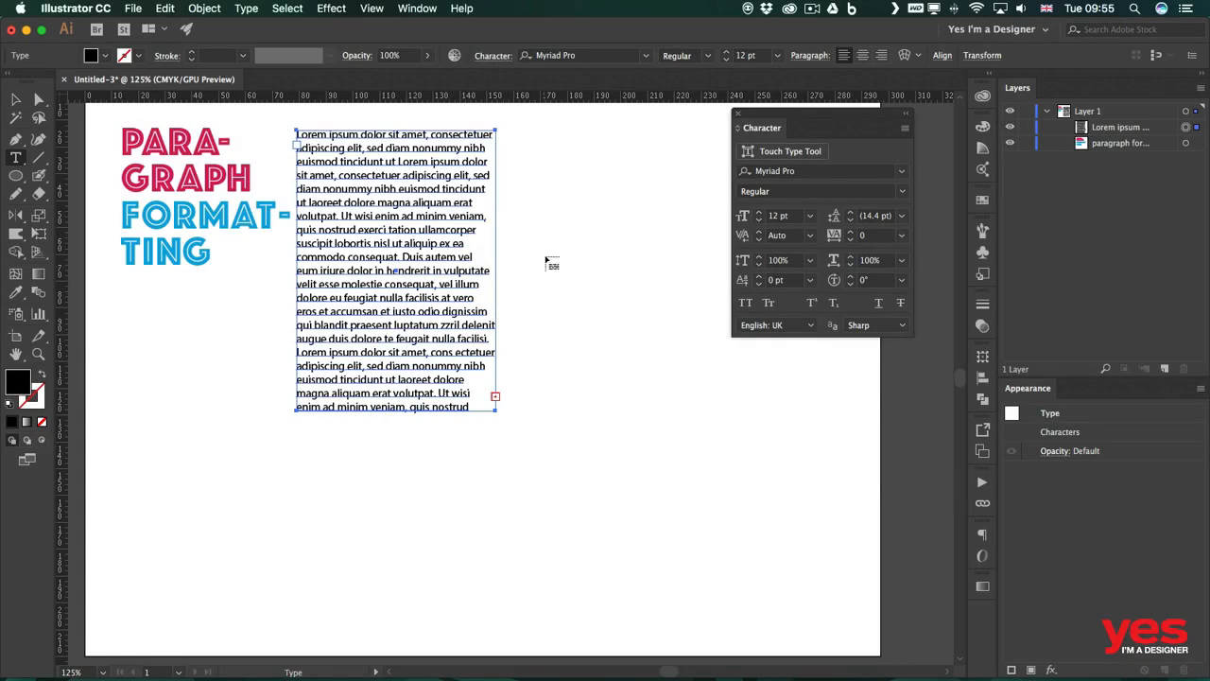
left_click_drag(527, 162, 753, 493)
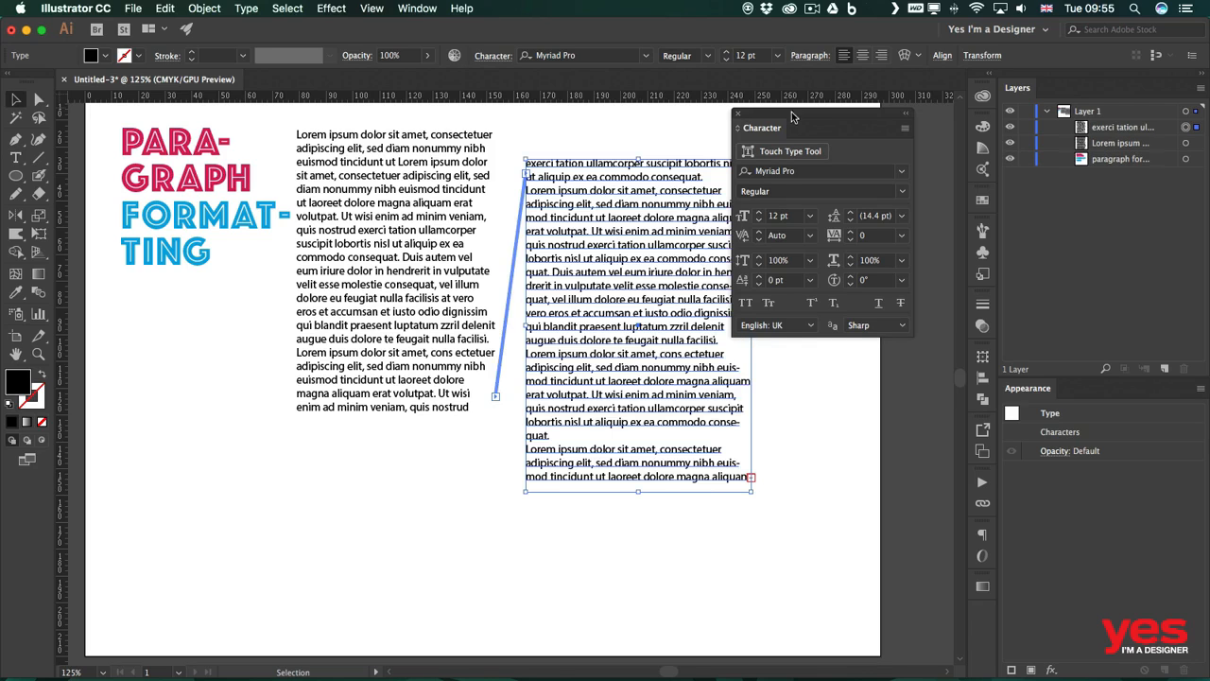
left_click_drag(792, 116, 859, 109)
left_click_drag(580, 301, 599, 284)
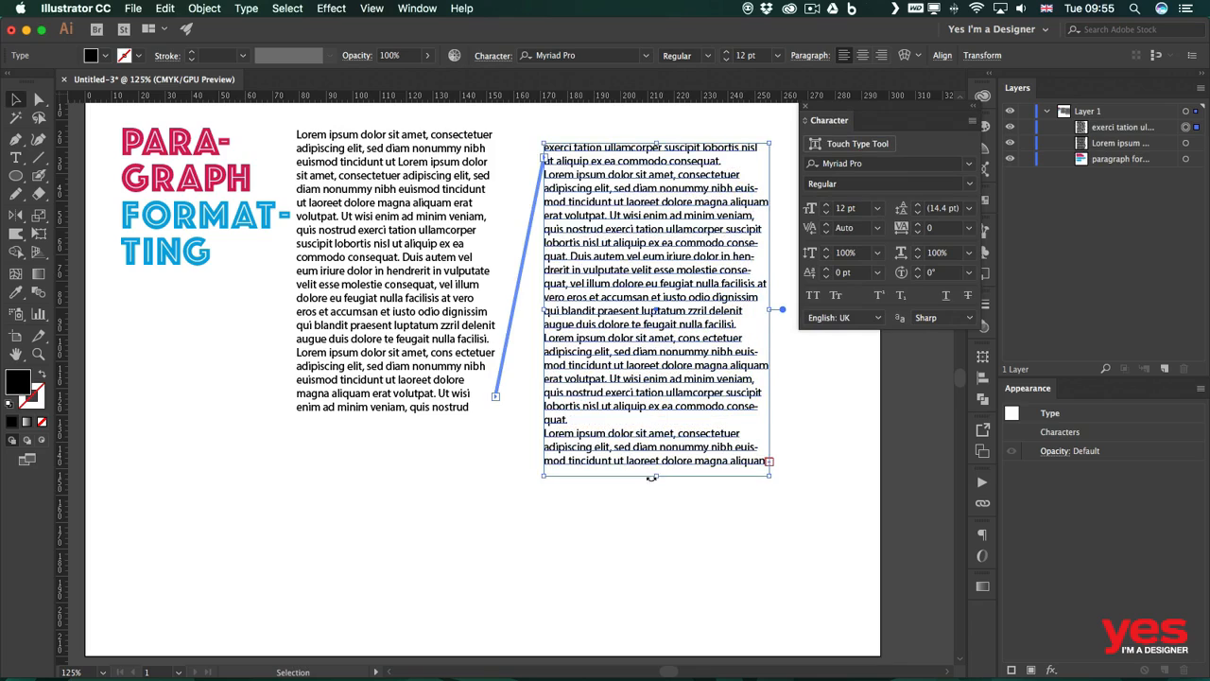
left_click_drag(652, 477, 658, 541)
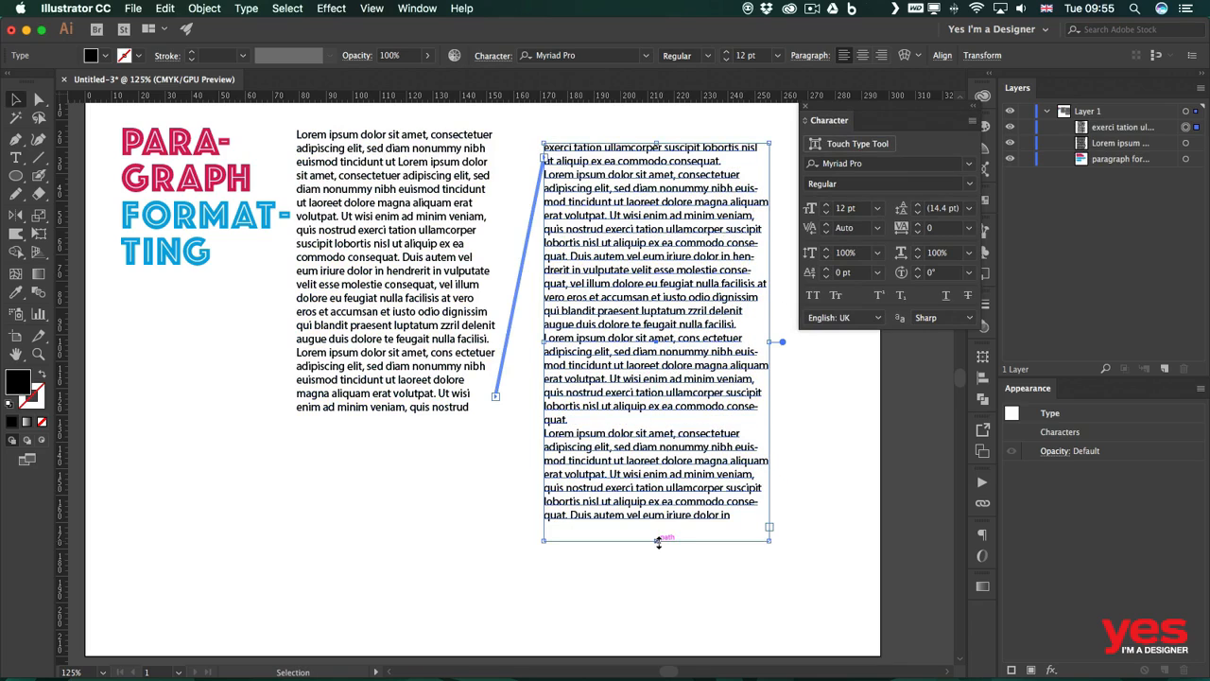
Move the first body column slightly down and lengthen its frame to about 133 mm.
left_click_drag(318, 377, 326, 413)
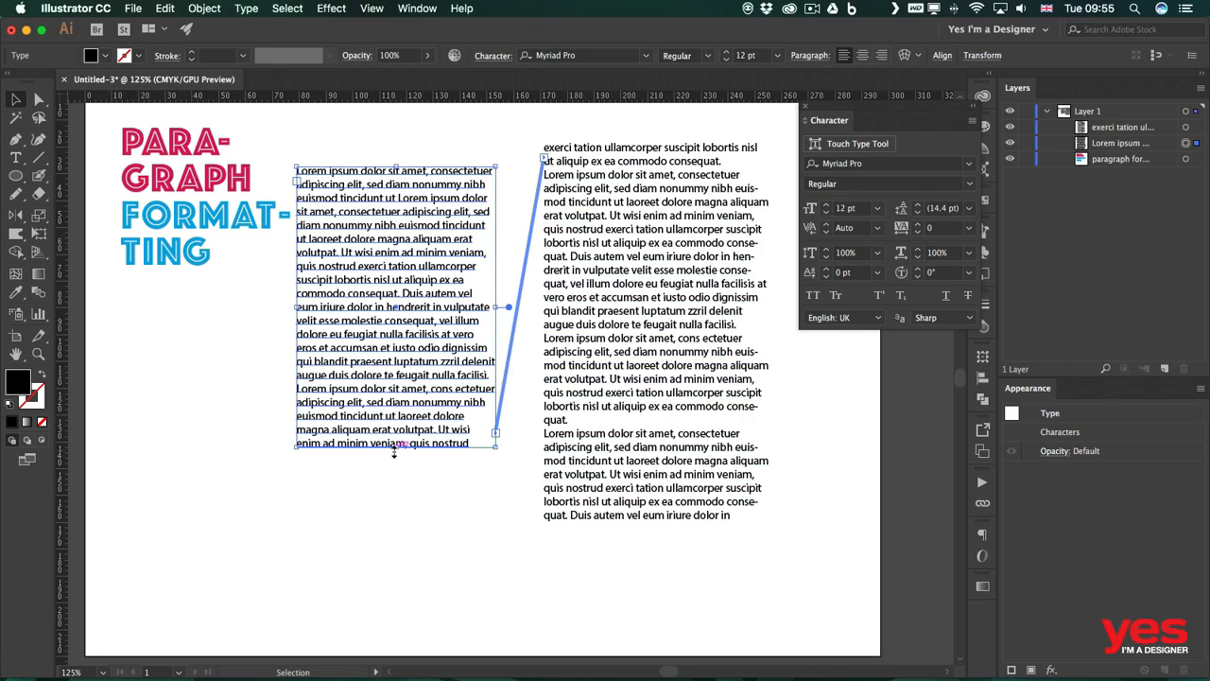
left_click_drag(395, 451, 396, 523)
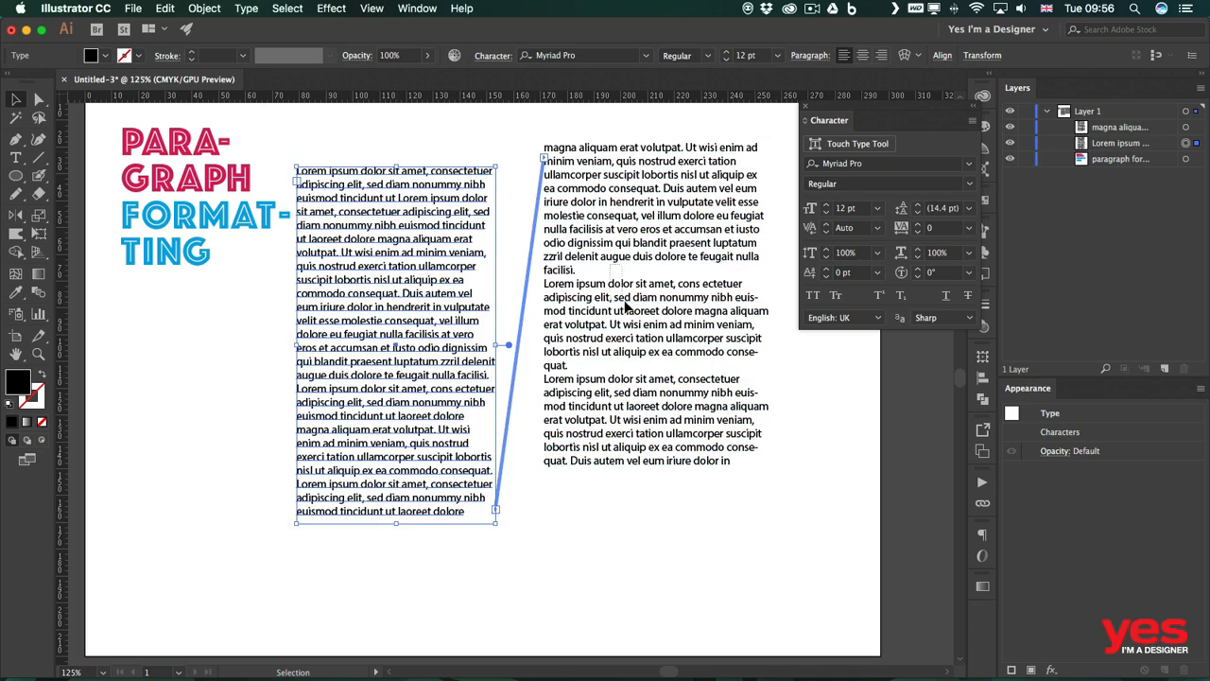
Shift the linked second text frame slightly down and right, and delete it.
left_click_drag(616, 237, 639, 271)
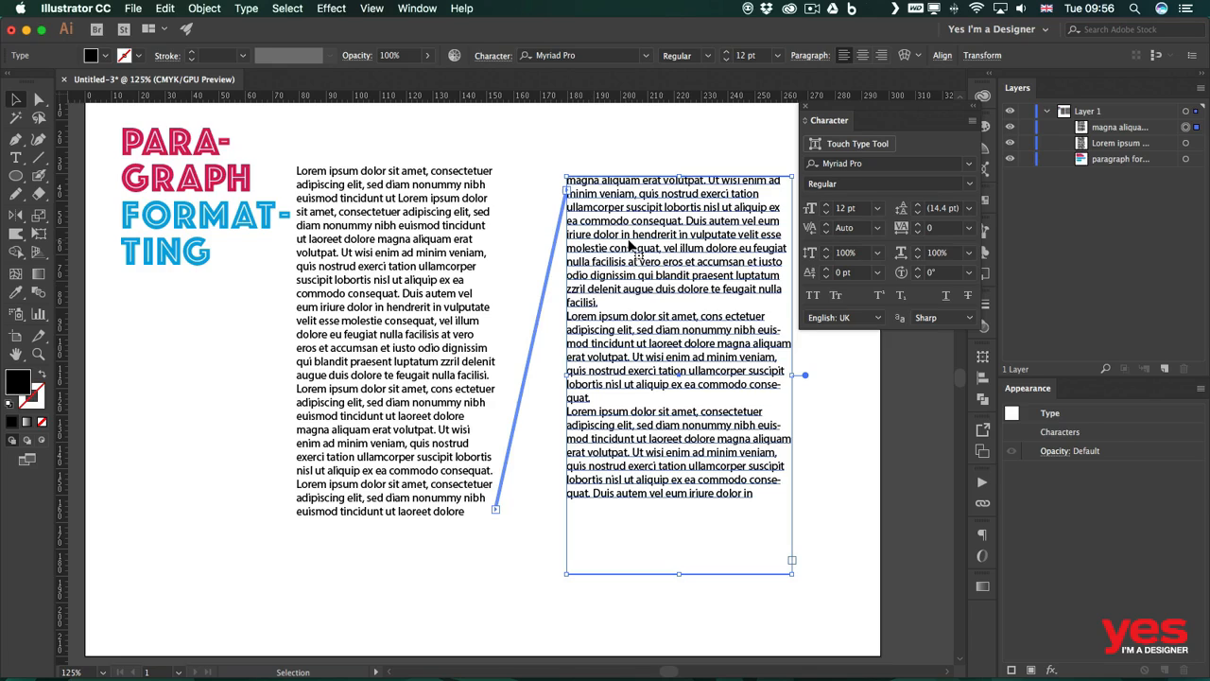
key("Delete")
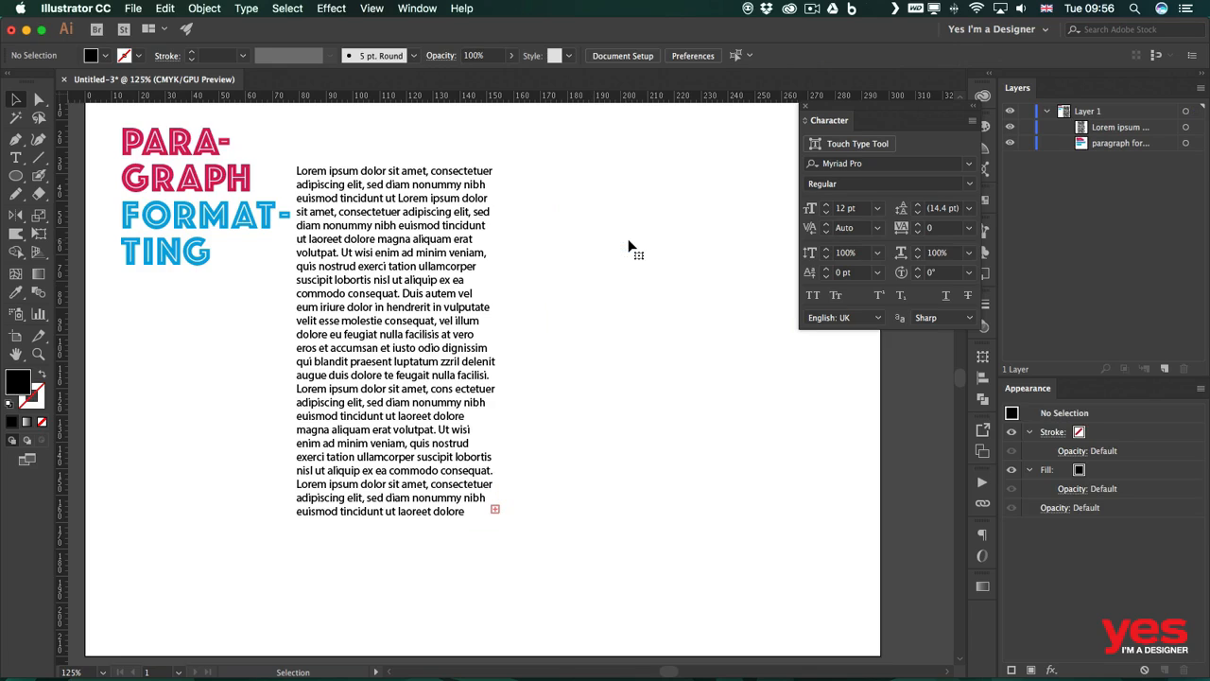
Widen the body text frame to about 165 mm and move it up slightly, level with the top of the heading.
left_click(379, 279)
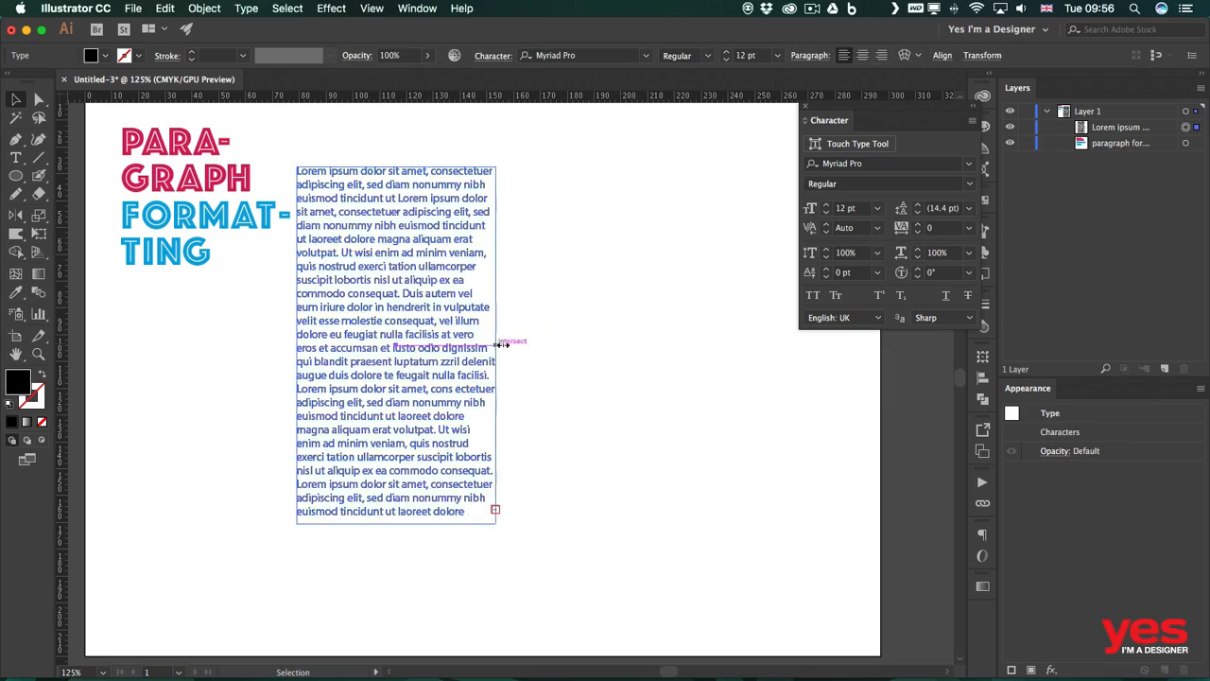
left_click_drag(501, 344, 738, 345)
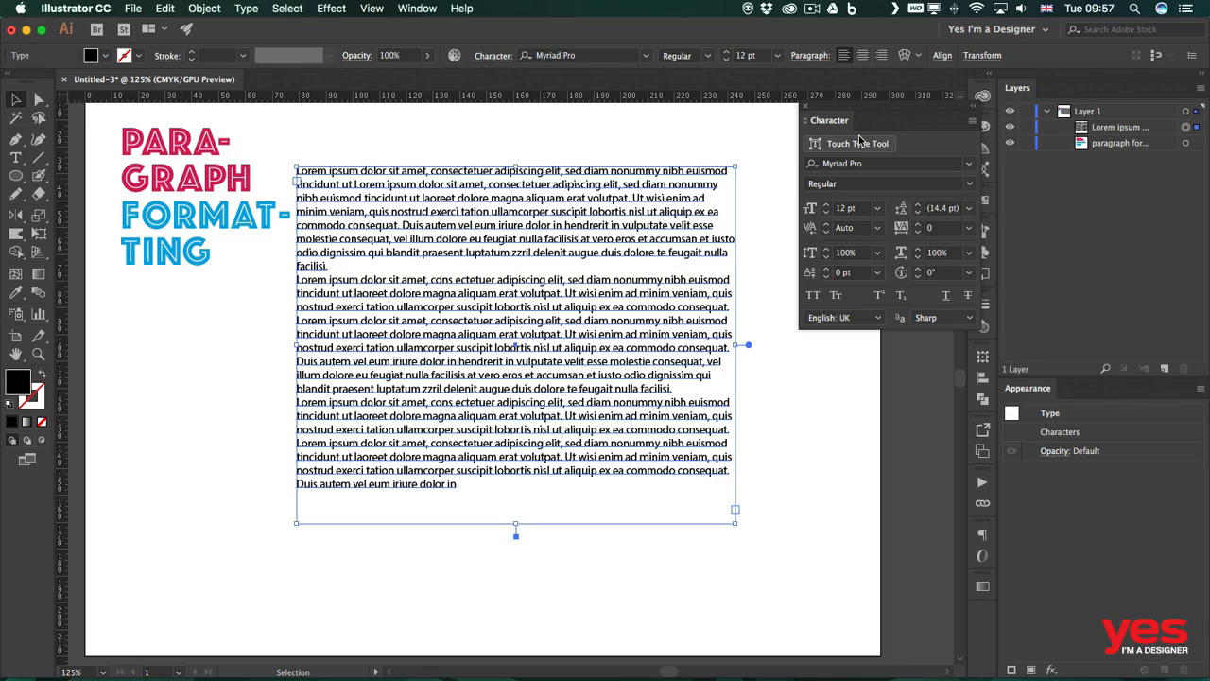
left_click_drag(480, 209, 485, 175)
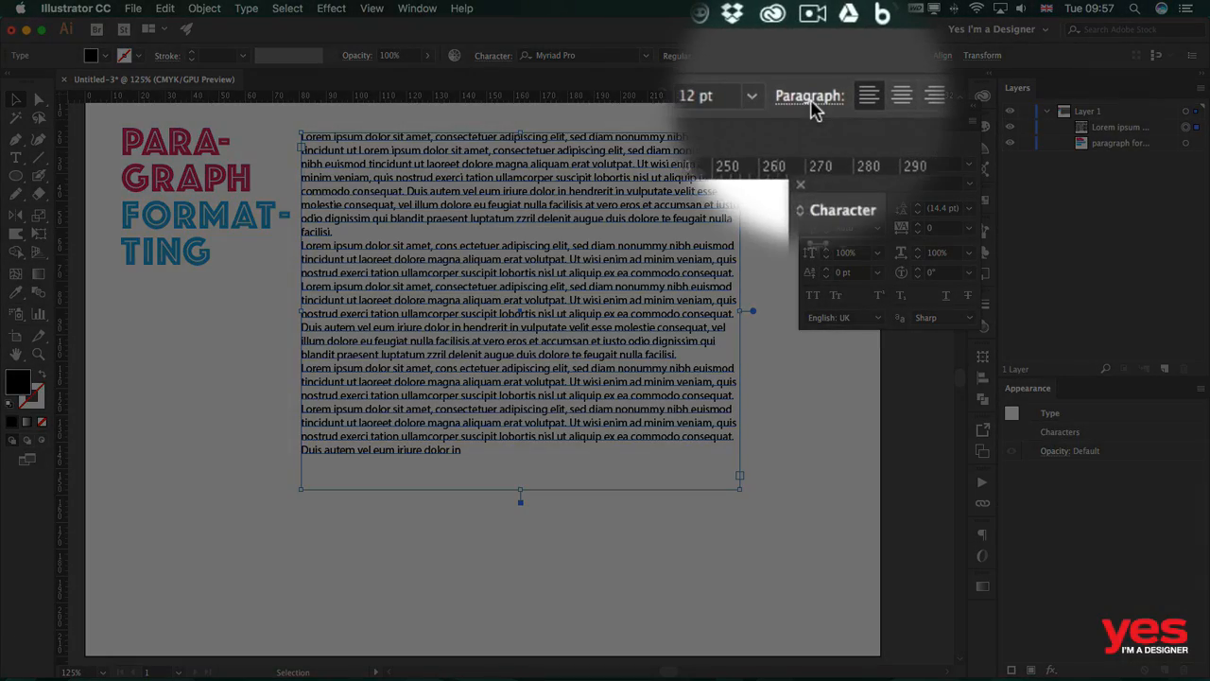
Open the full Paragraph panel for the selected body text.
left_click(811, 98)
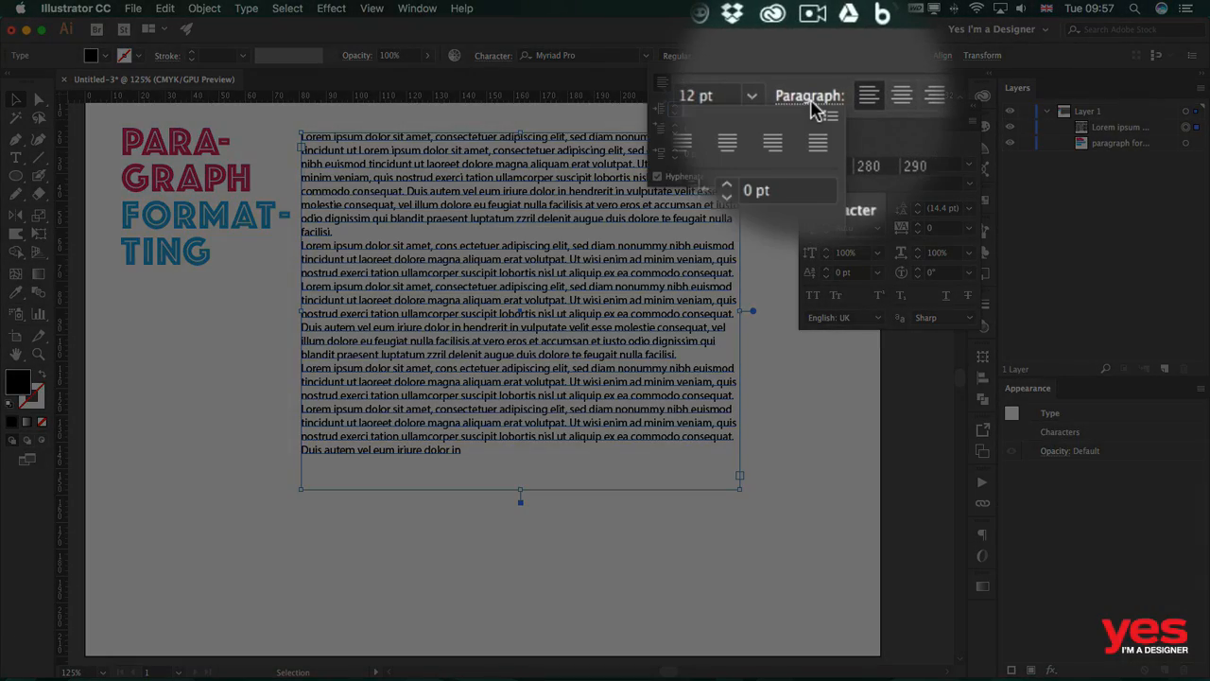
left_click(813, 101)
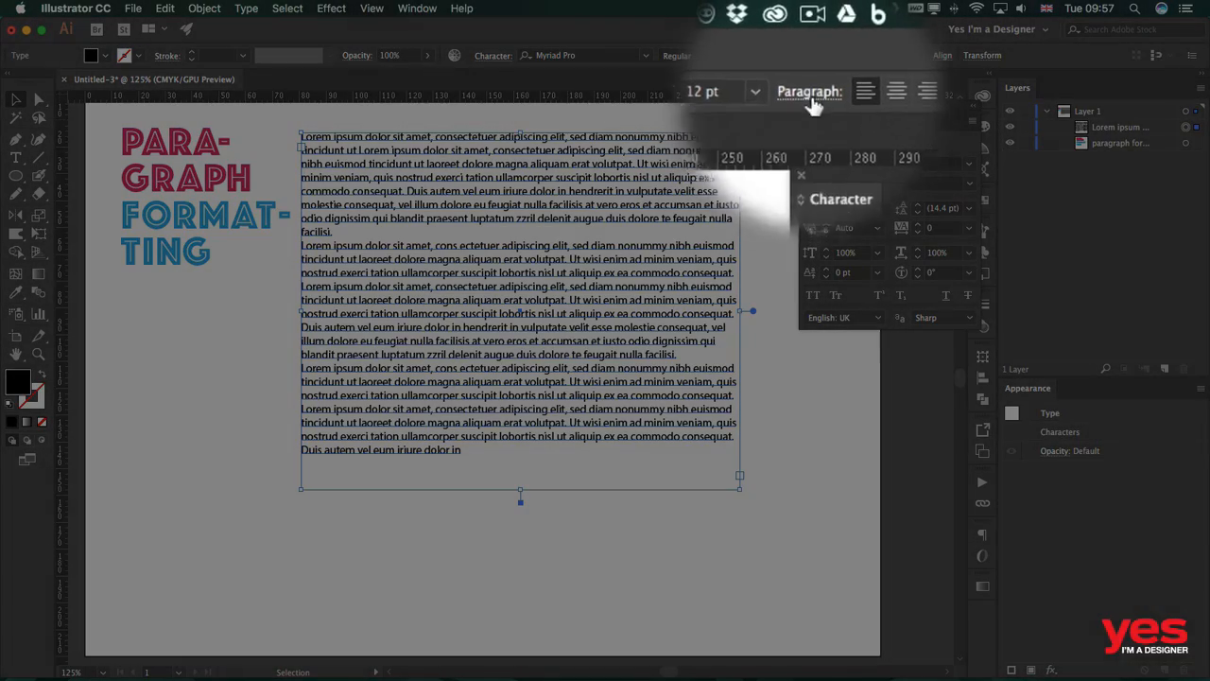
left_click(417, 8)
scroll(473, 529, "down", 3)
mouse_move(477, 560)
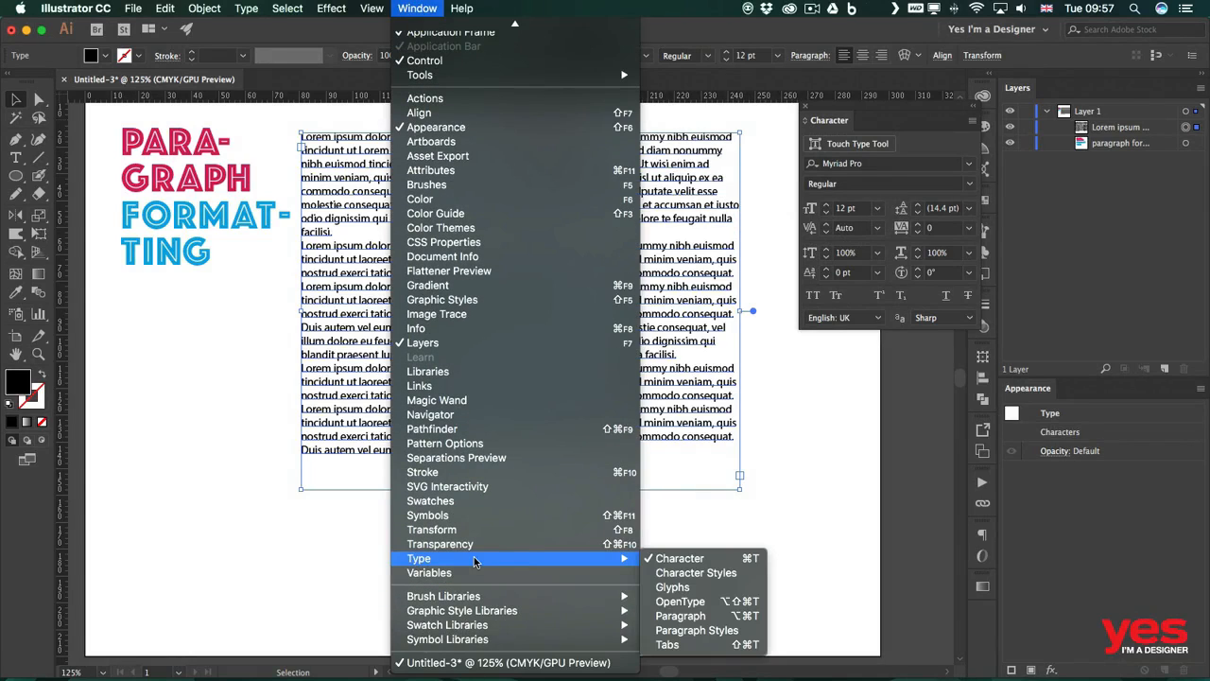
left_click(702, 616)
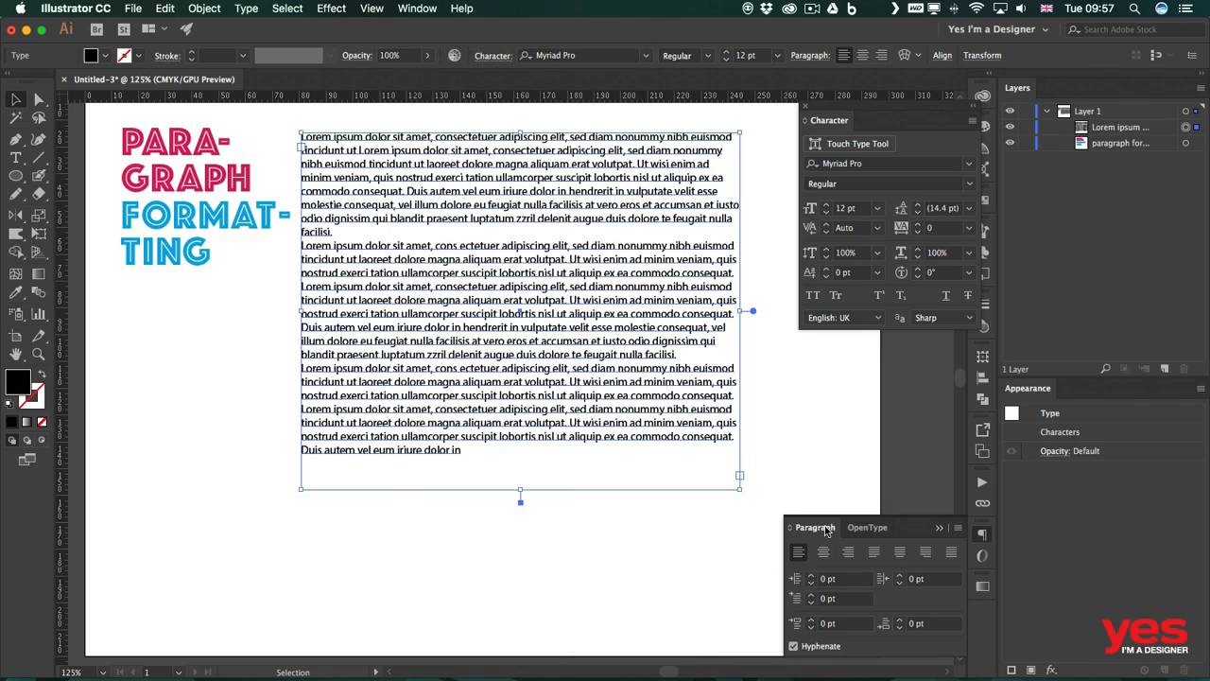
Detach the Paragraph panel from its dock and arrange it directly beneath the Character panel.
left_click_drag(826, 530, 808, 358)
left_click(983, 537)
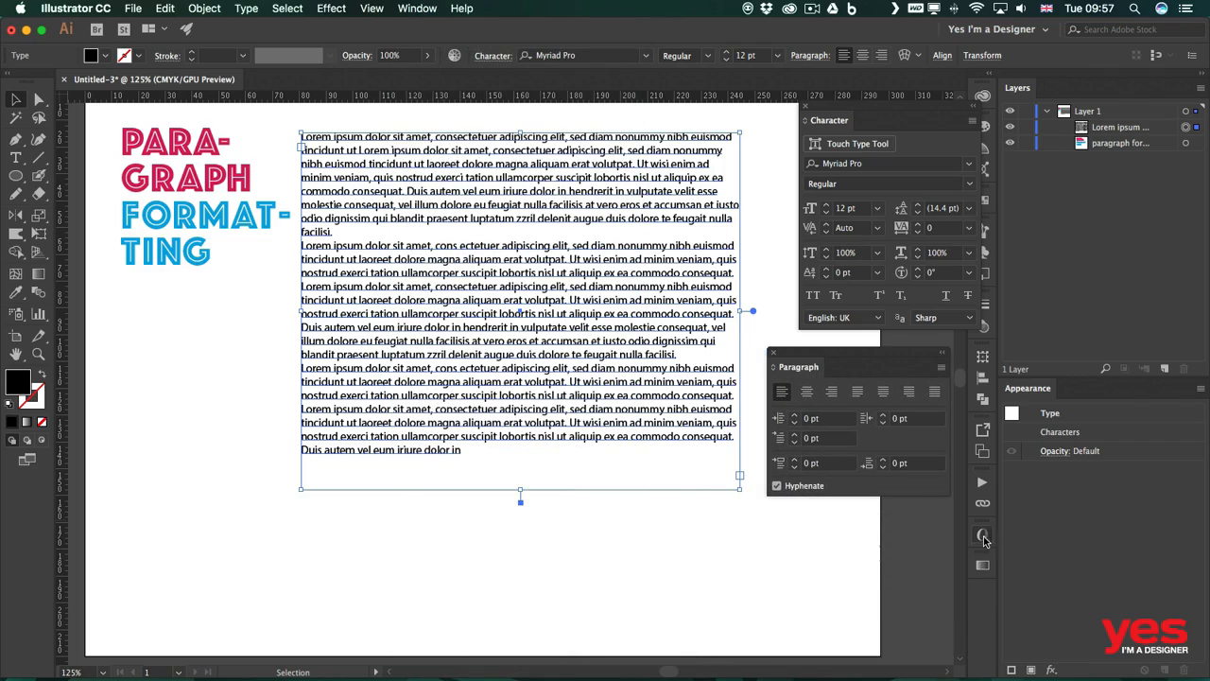
left_click(941, 366)
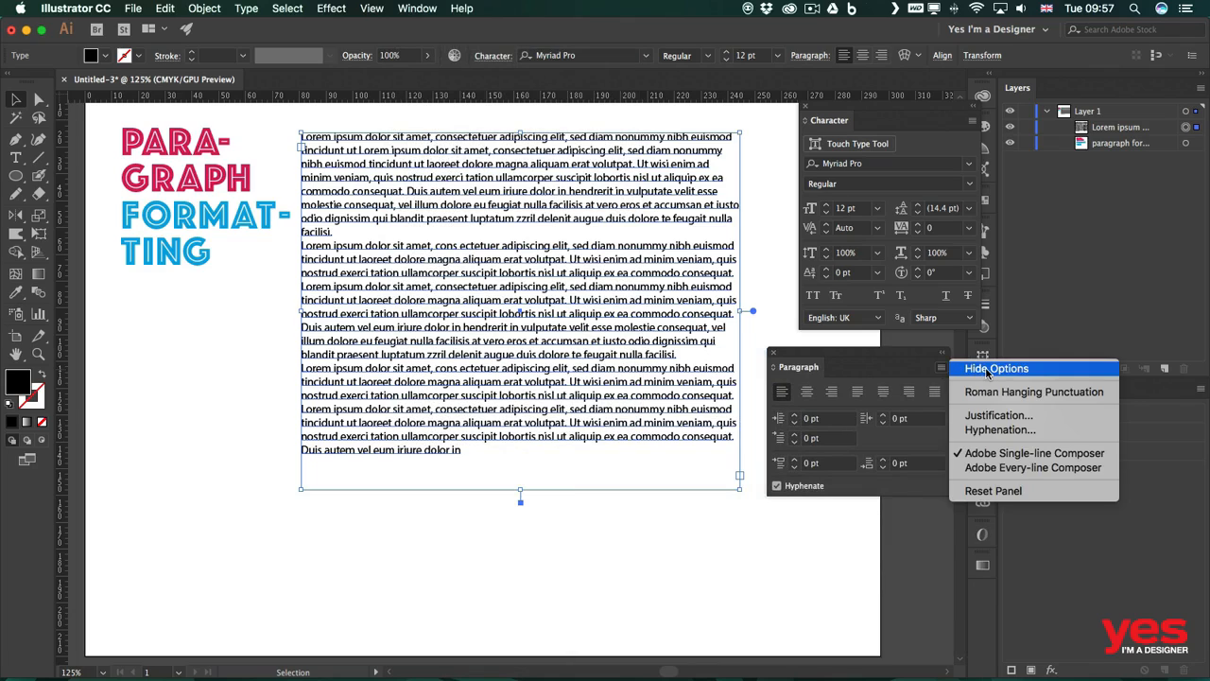
left_click(920, 372)
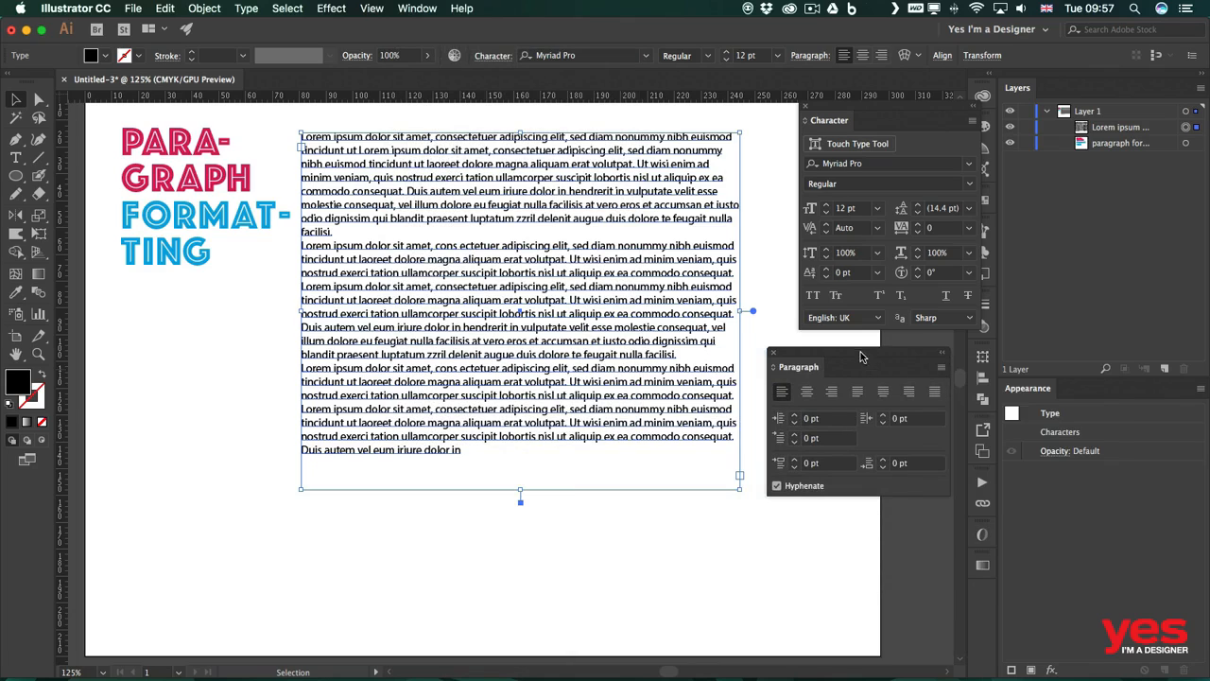
left_click_drag(859, 351, 857, 330)
left_click_drag(849, 122, 828, 113)
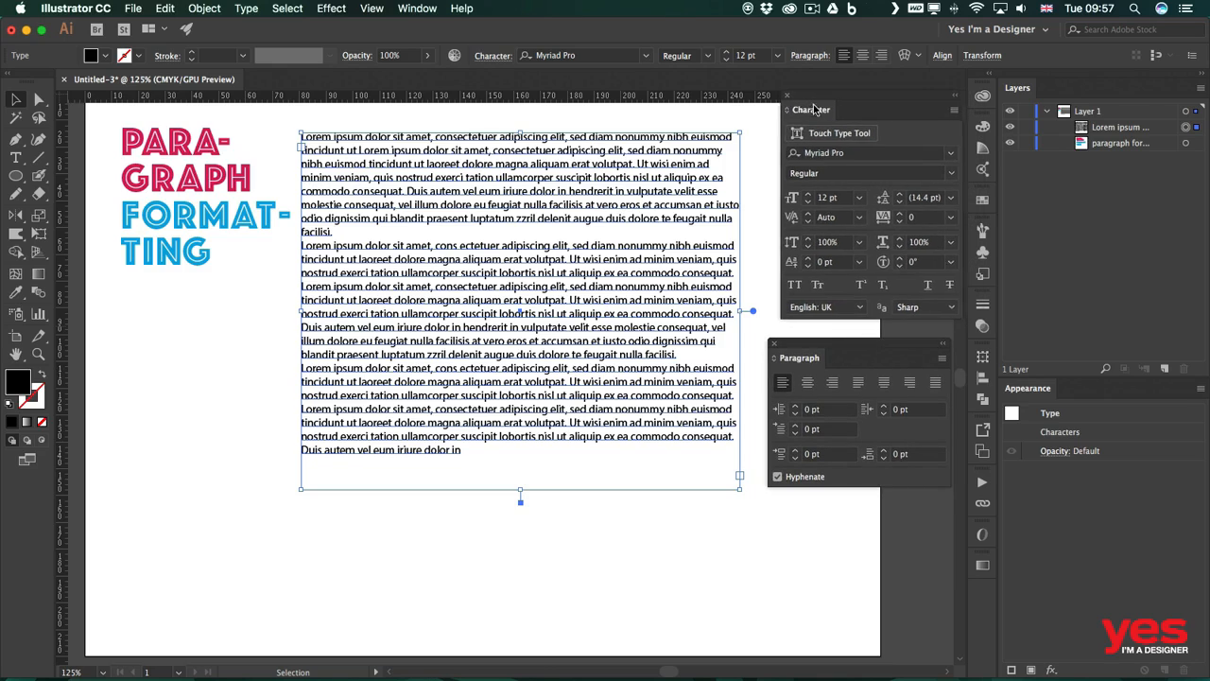
left_click_drag(811, 344, 803, 341)
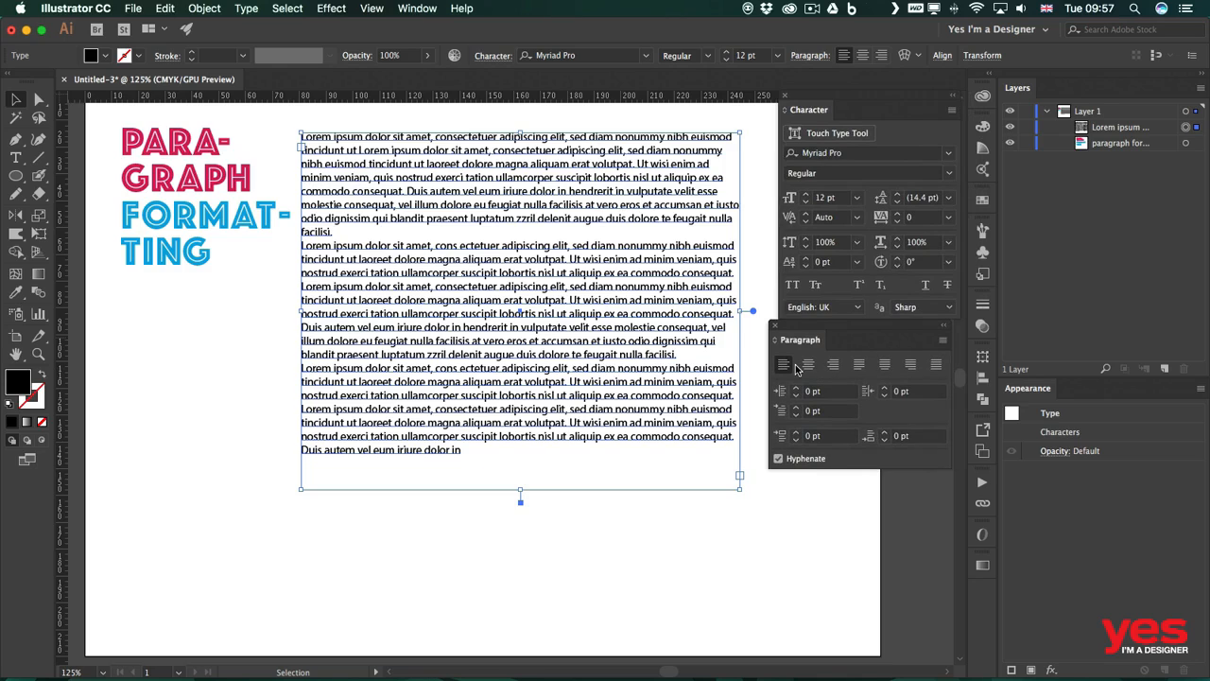
Try centre and right alignment on the body text, followed by justification with the last line left, centred, right and fully justified.
left_click(809, 366)
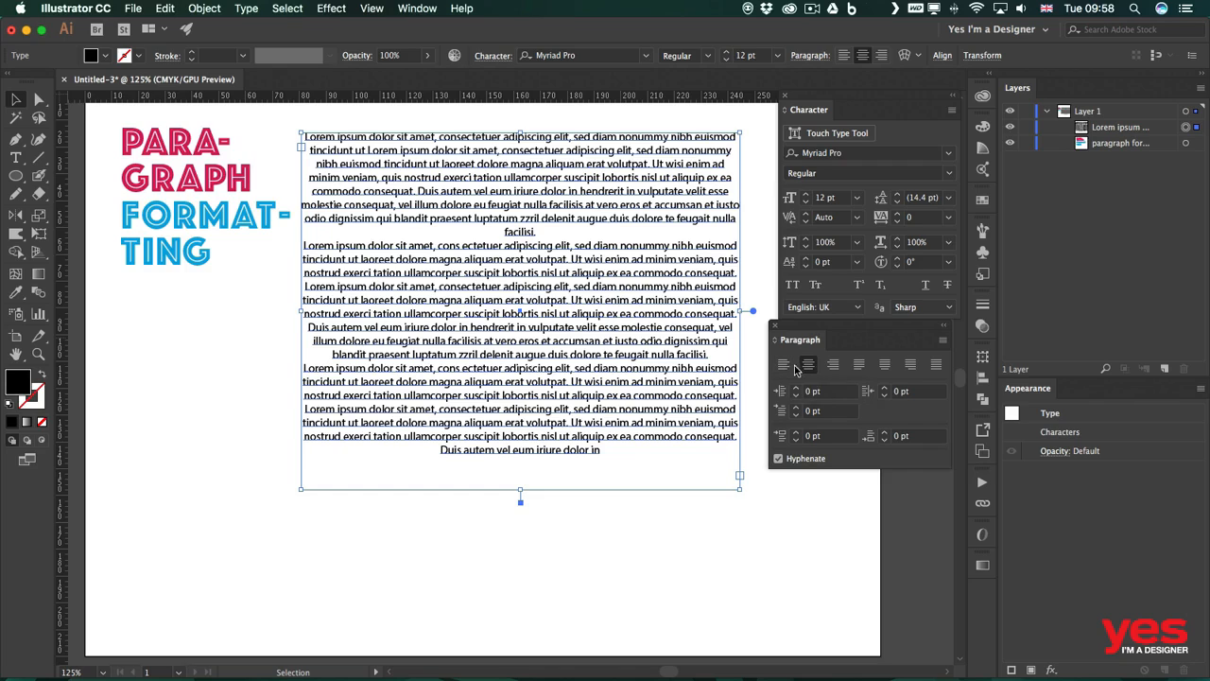
left_click(833, 366)
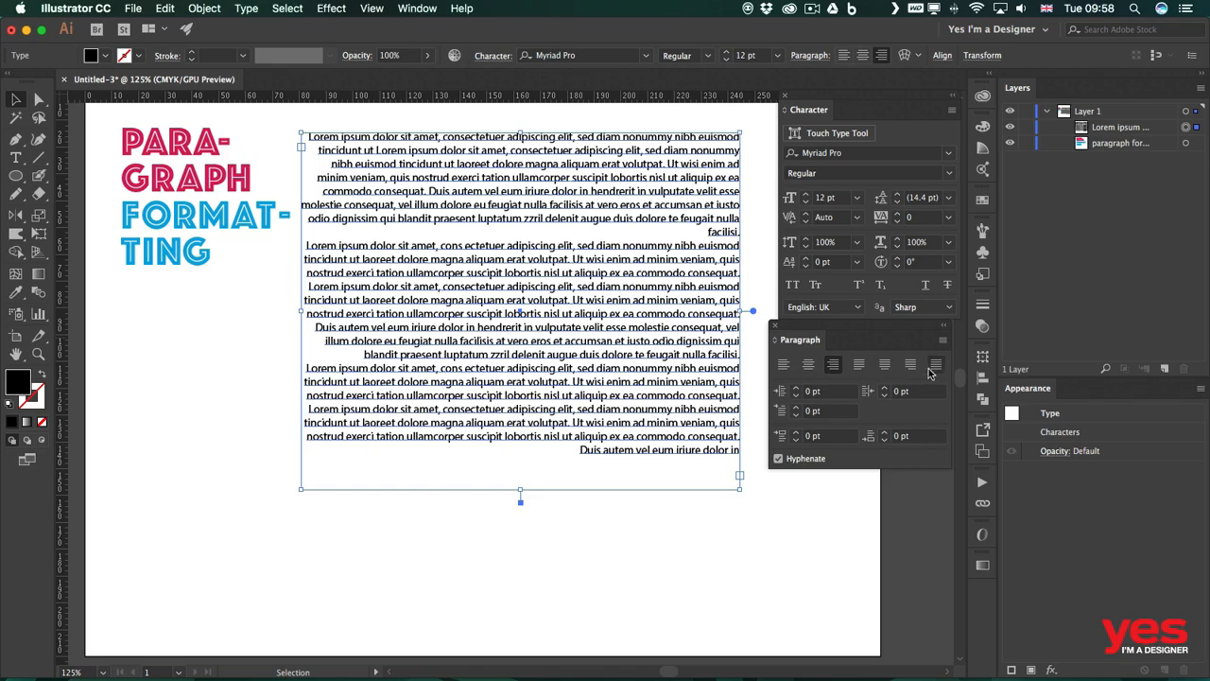
left_click(862, 369)
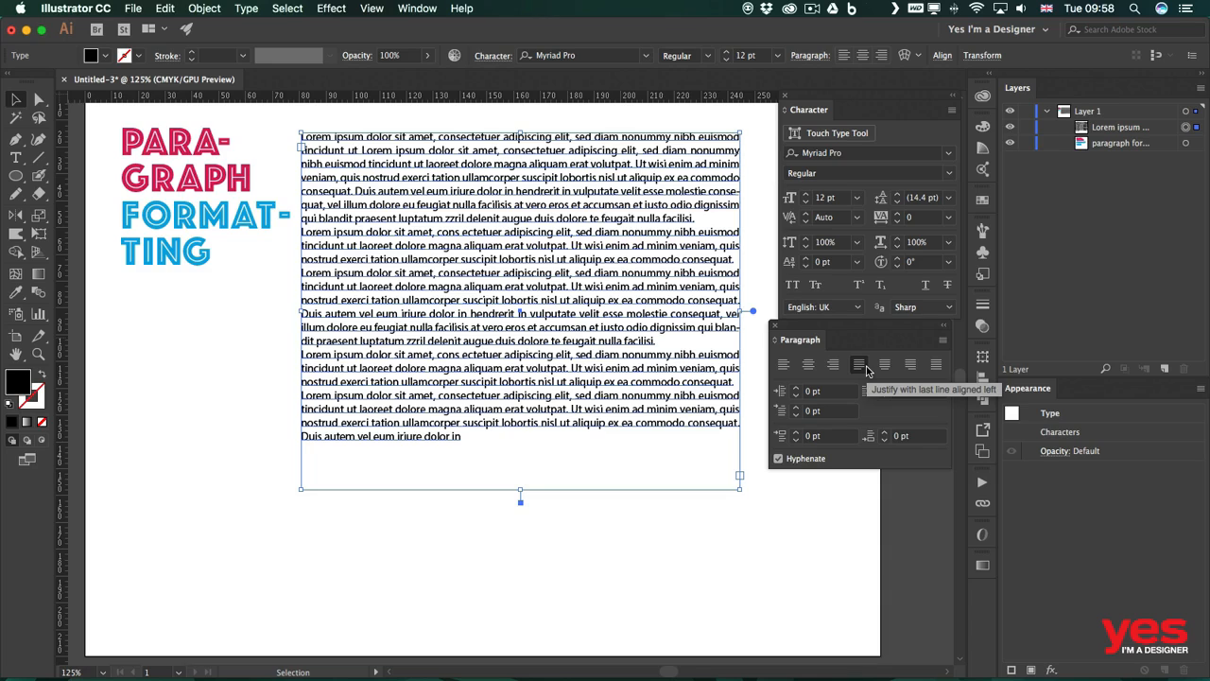
left_click(884, 365)
left_click(910, 365)
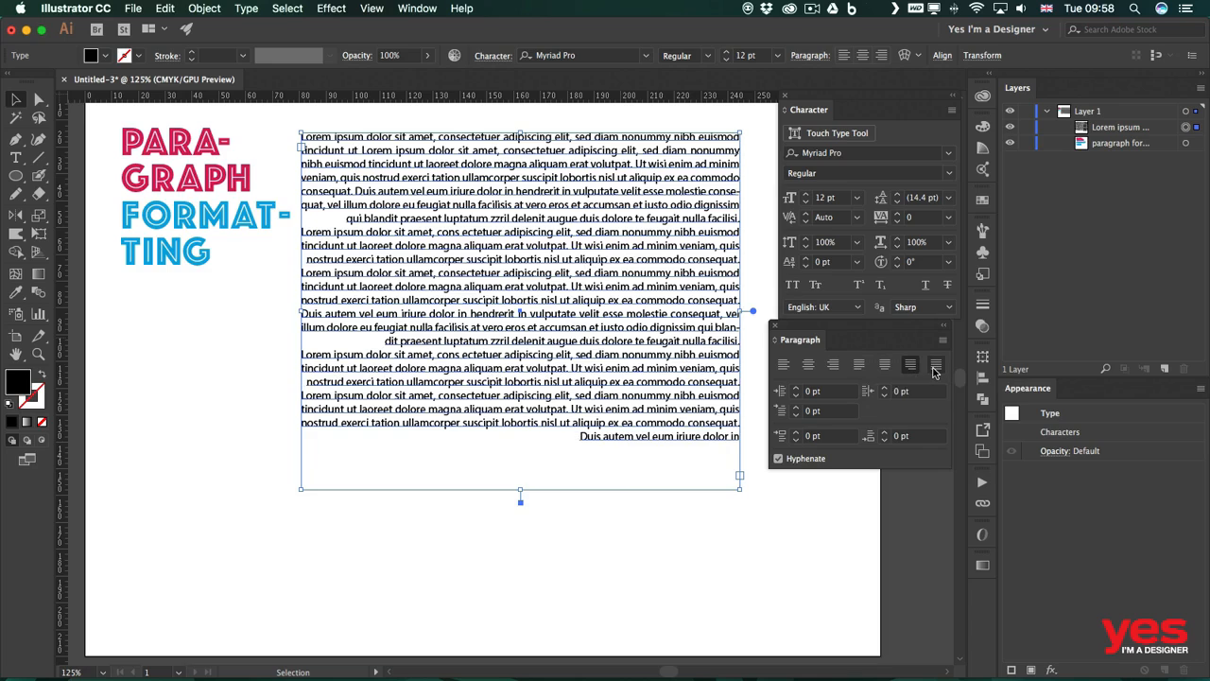
left_click(935, 366)
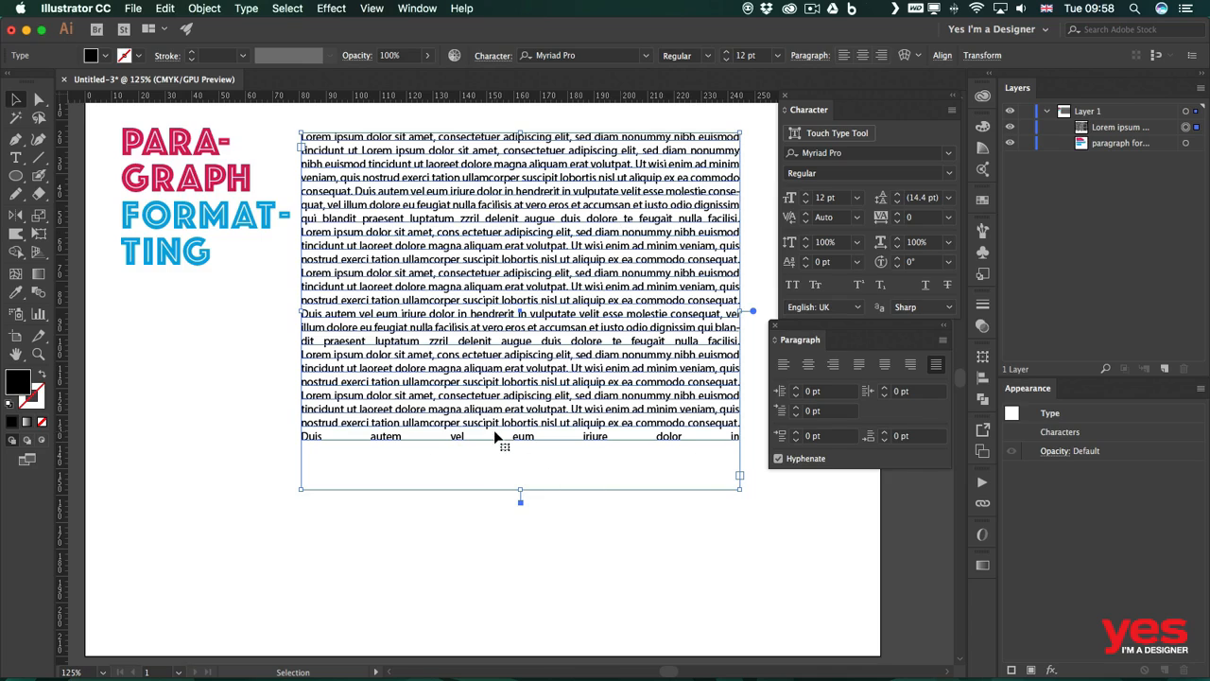
Justify the body text with the last line aligned left and resize its frame to a column about 65 by 165 mm.
left_click(859, 365)
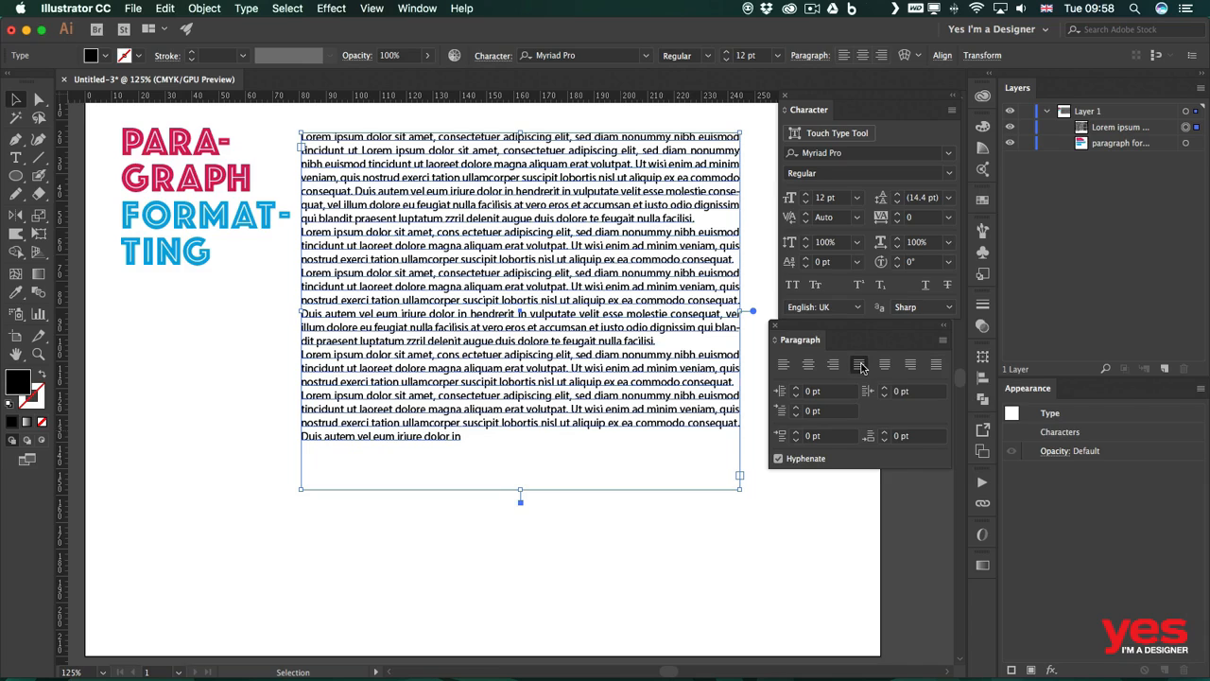
left_click_drag(741, 488, 474, 572)
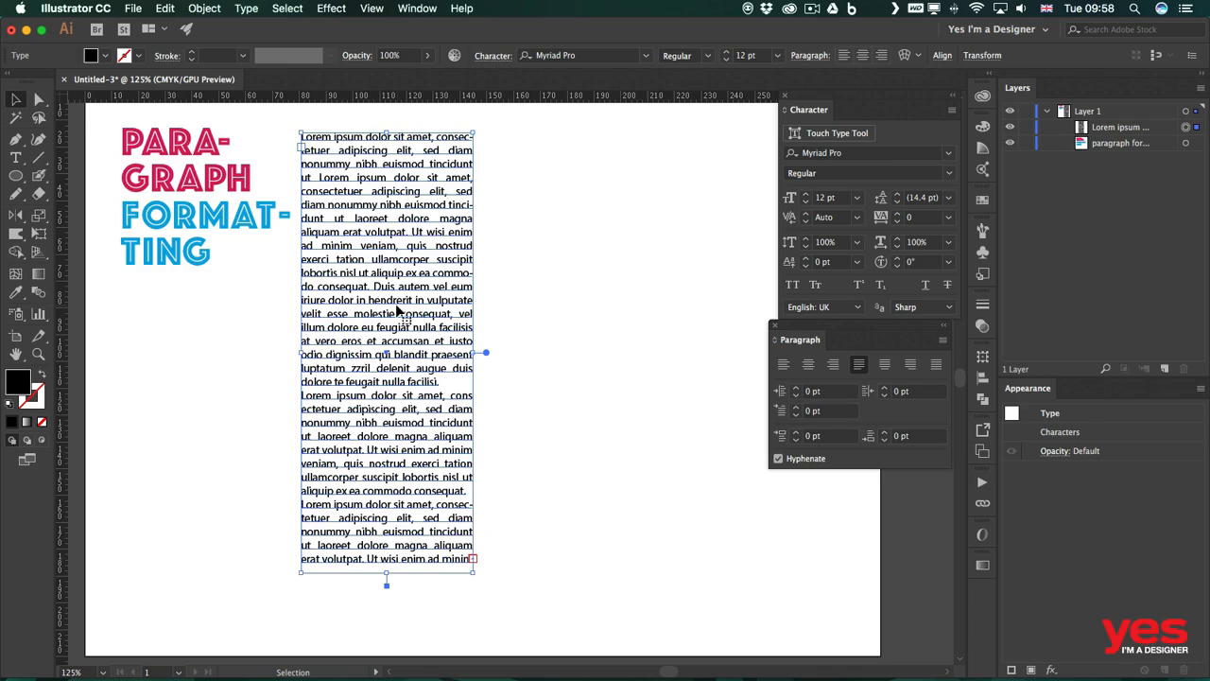
left_click(549, 232)
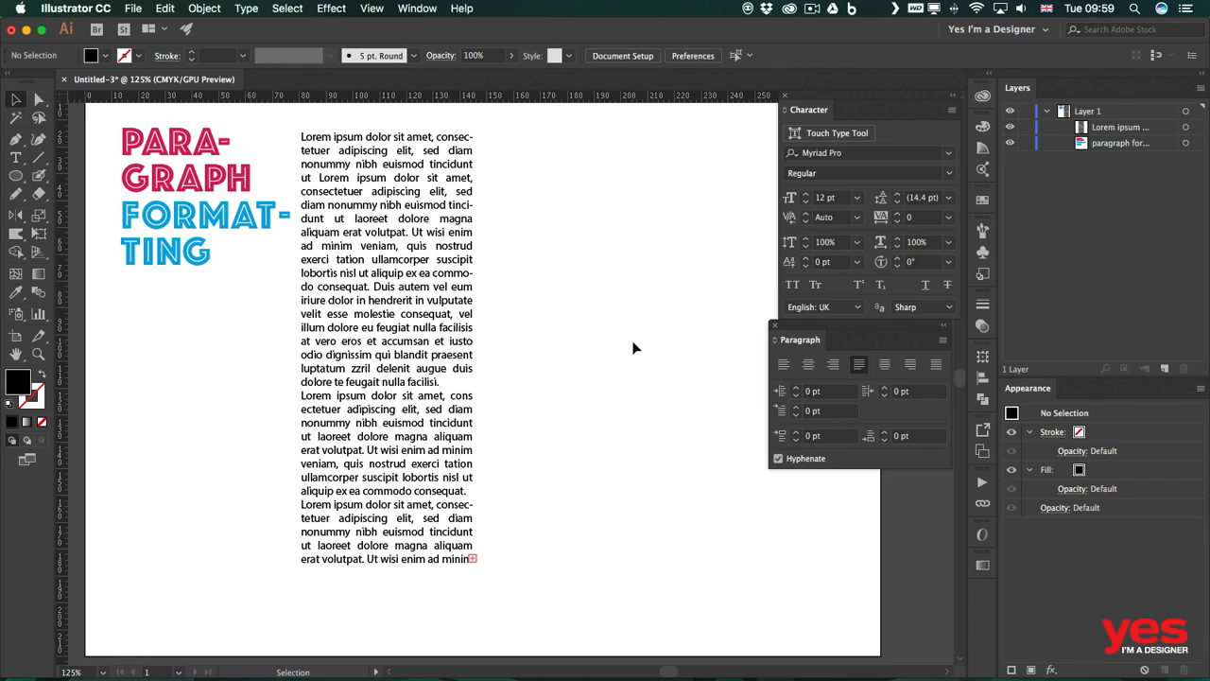
Place the Paragraph panel beside the text column and turn off hyphenation for the justified text.
left_click(416, 289)
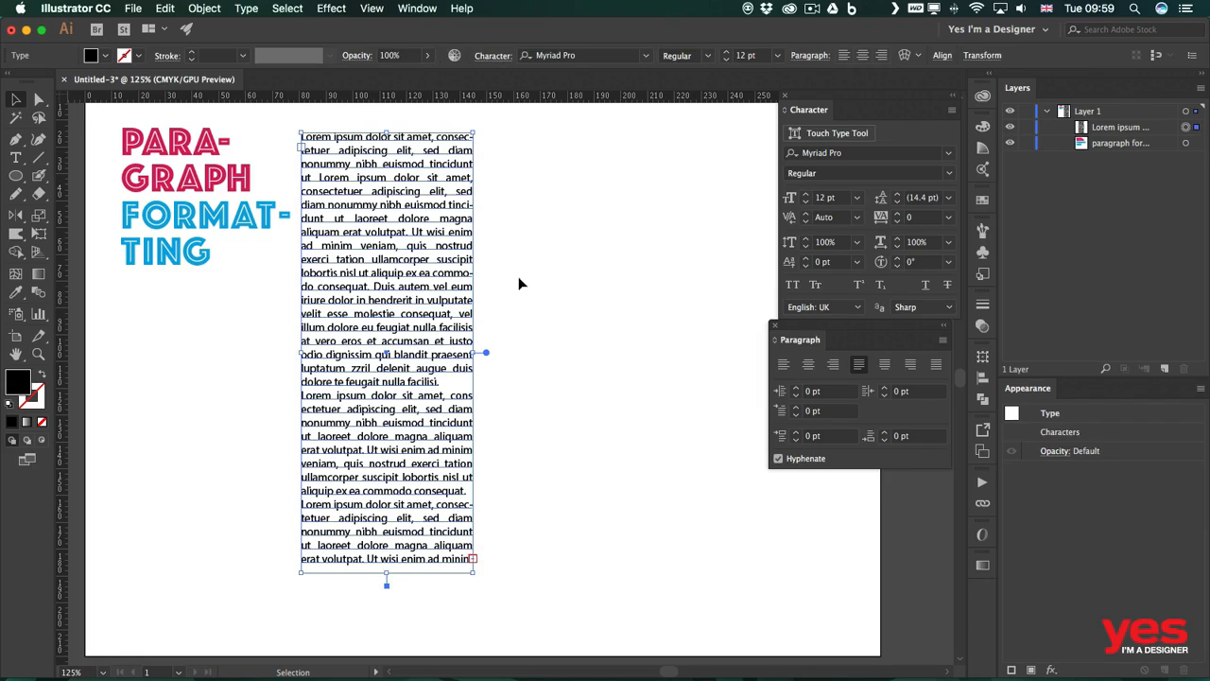
left_click_drag(827, 329, 597, 140)
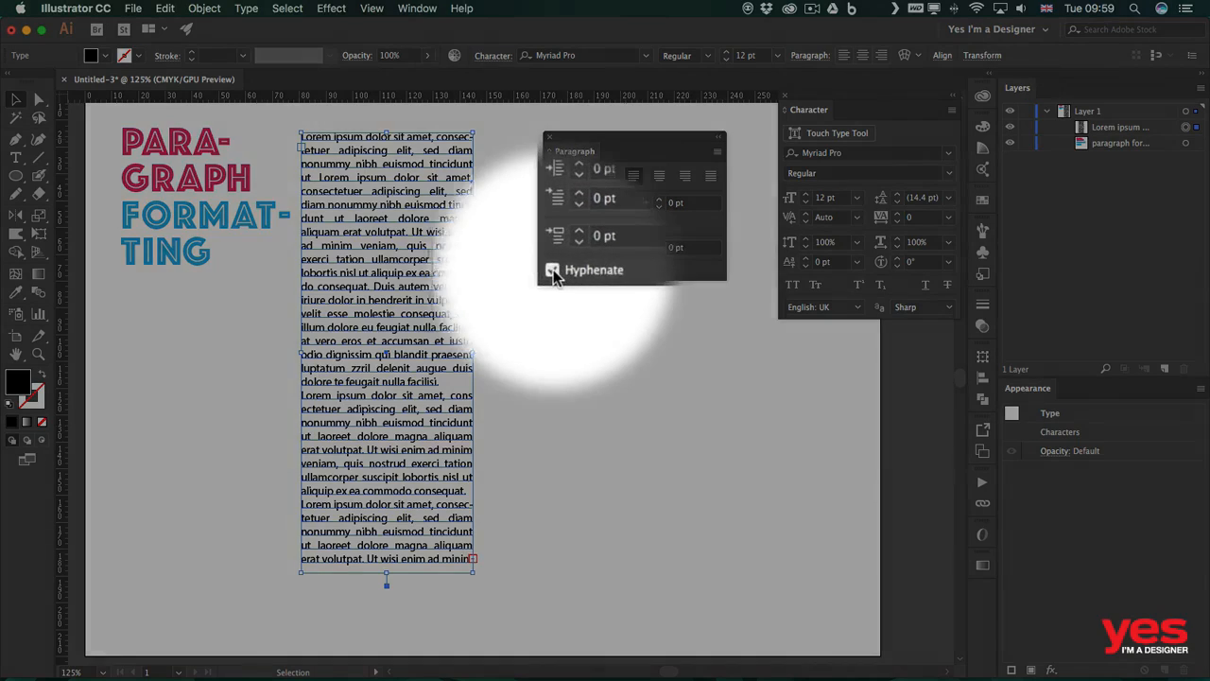
left_click(552, 270)
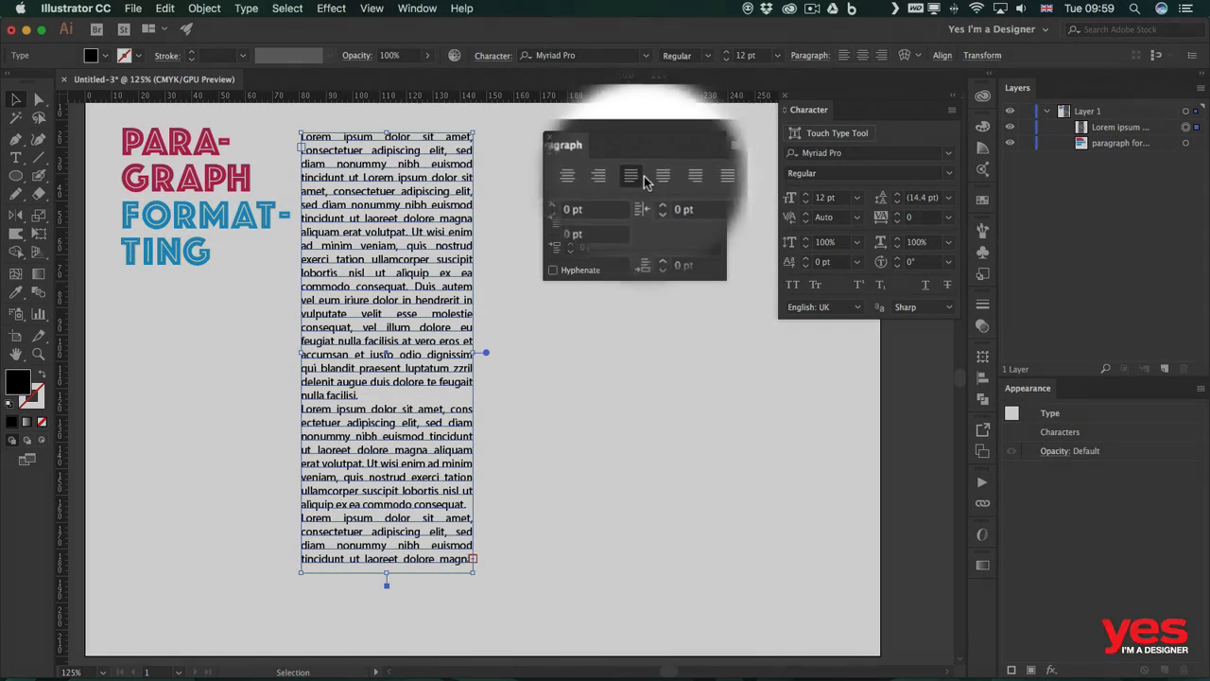
left_click(511, 224)
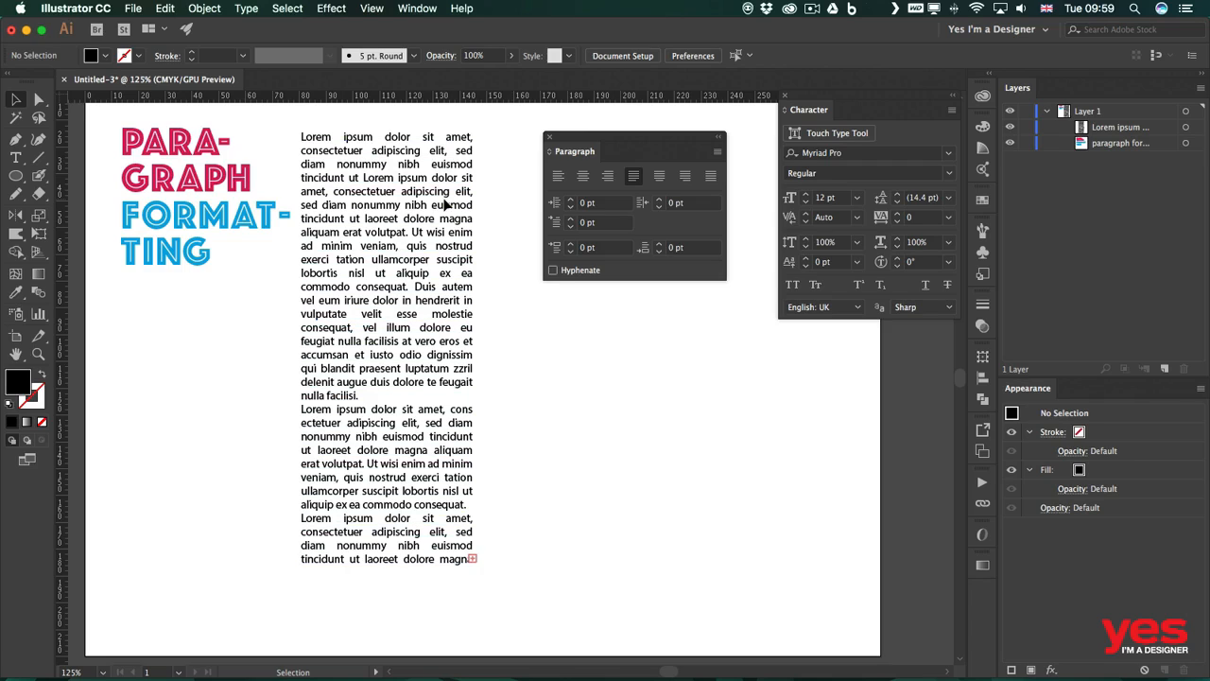
Turn hyphenation back on for the body text and widen its column slightly to about 68 mm.
left_click(435, 230)
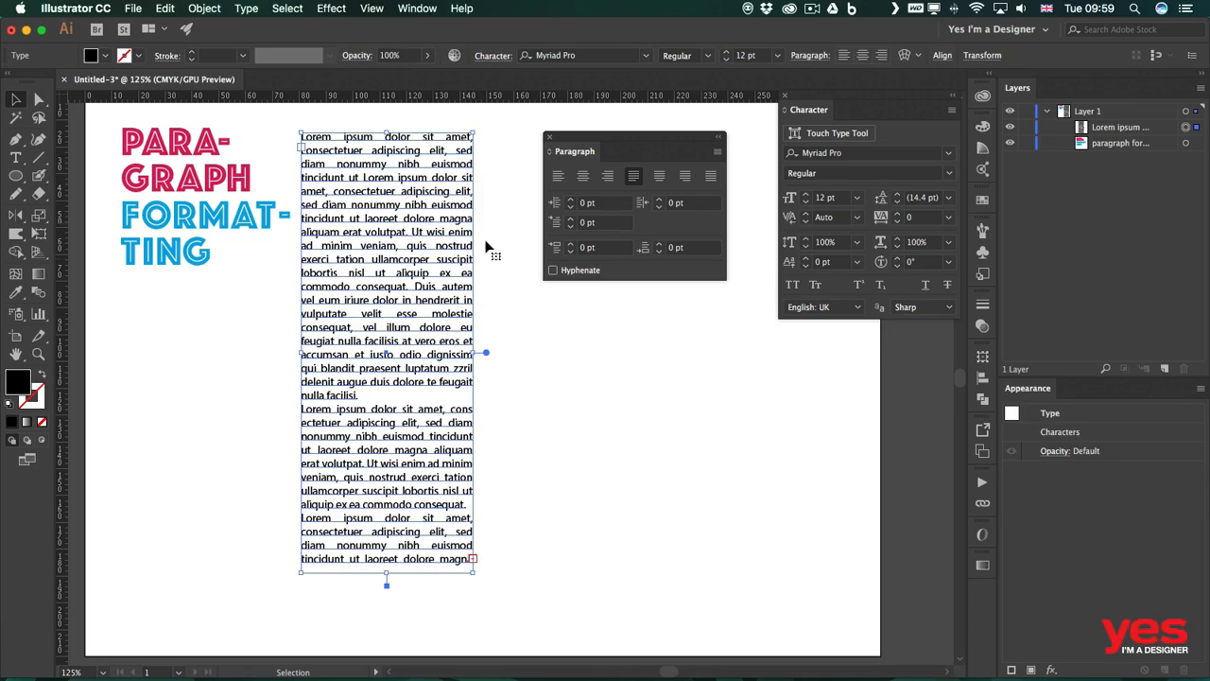
left_click(554, 271)
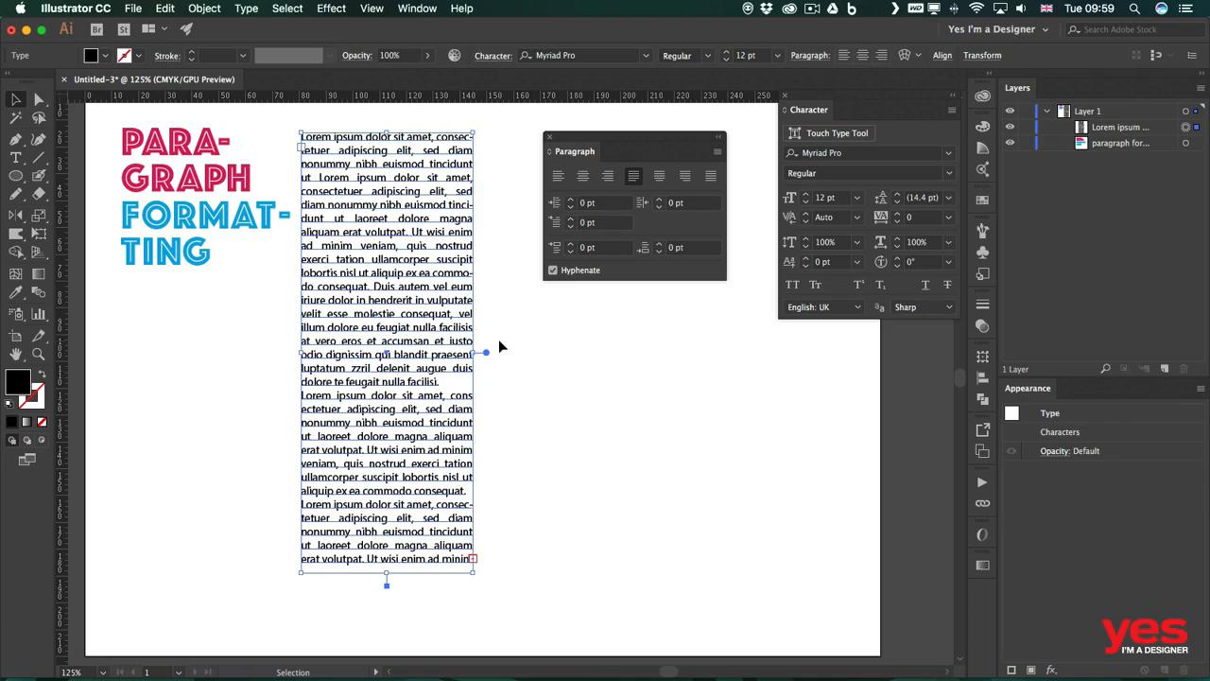
left_click(499, 343)
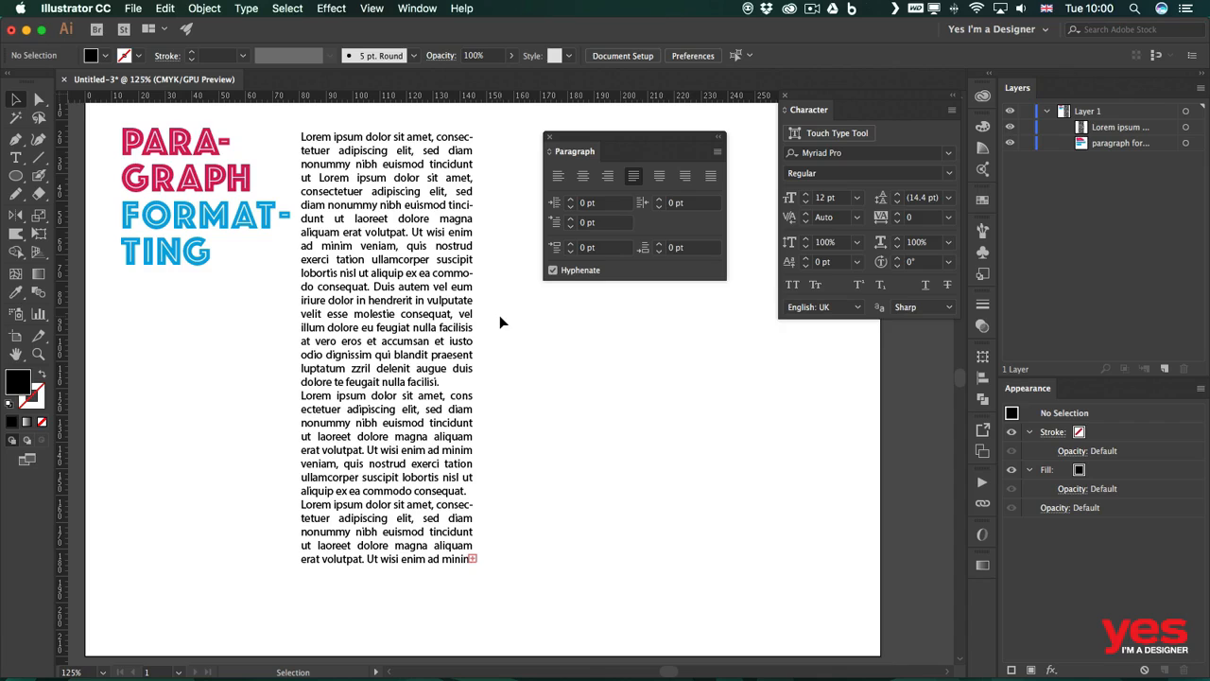
left_click(368, 308)
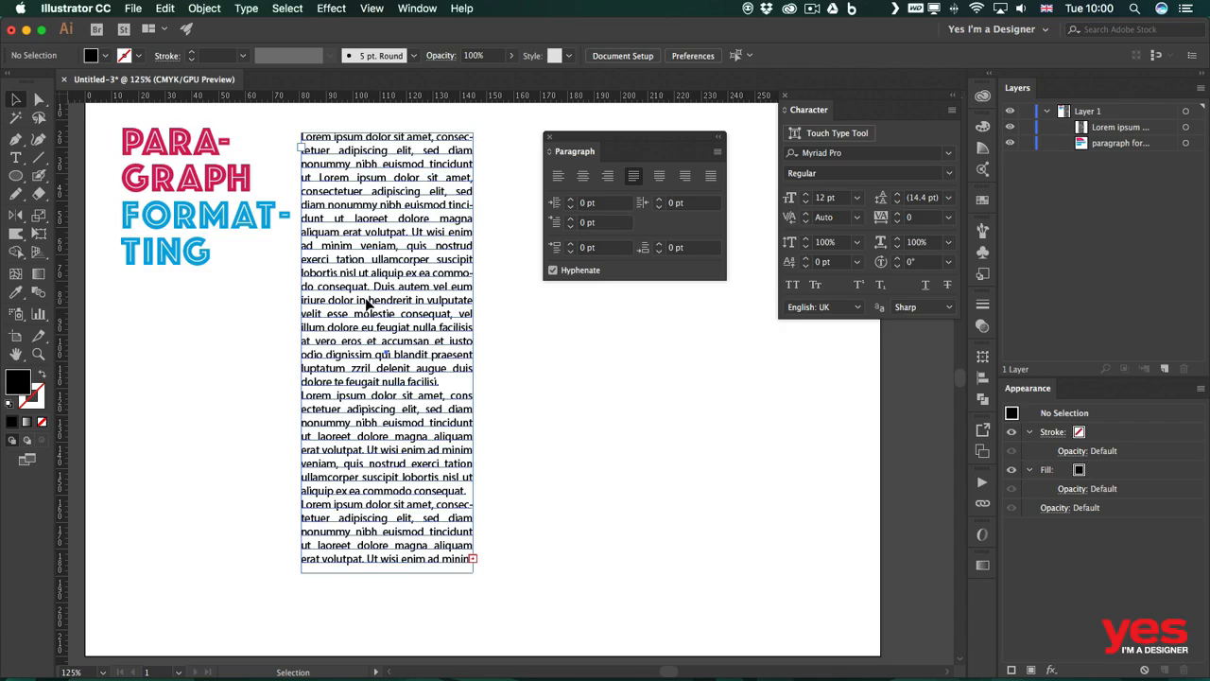
mouse_move(474, 351)
left_mouse_down()
mouse_move(505, 346)
mouse_move(484, 350)
left_mouse_up()
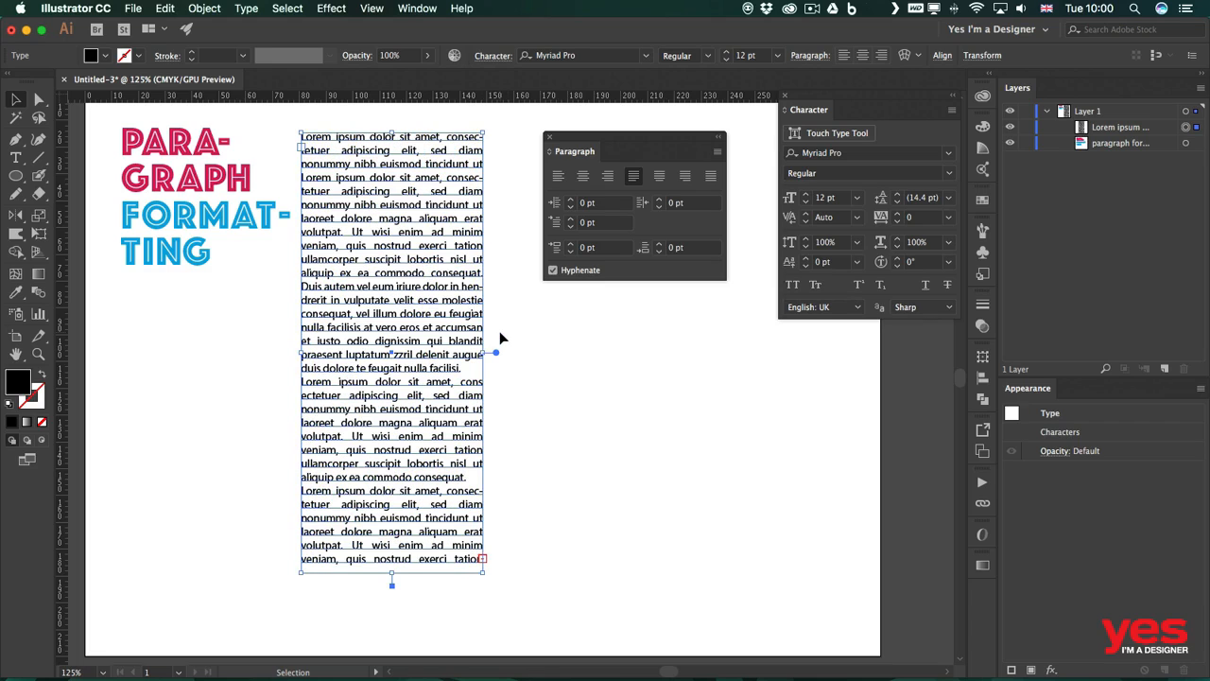
Left-align the body text with hyphenation off and widen its column to about 89 mm.
left_click(556, 177)
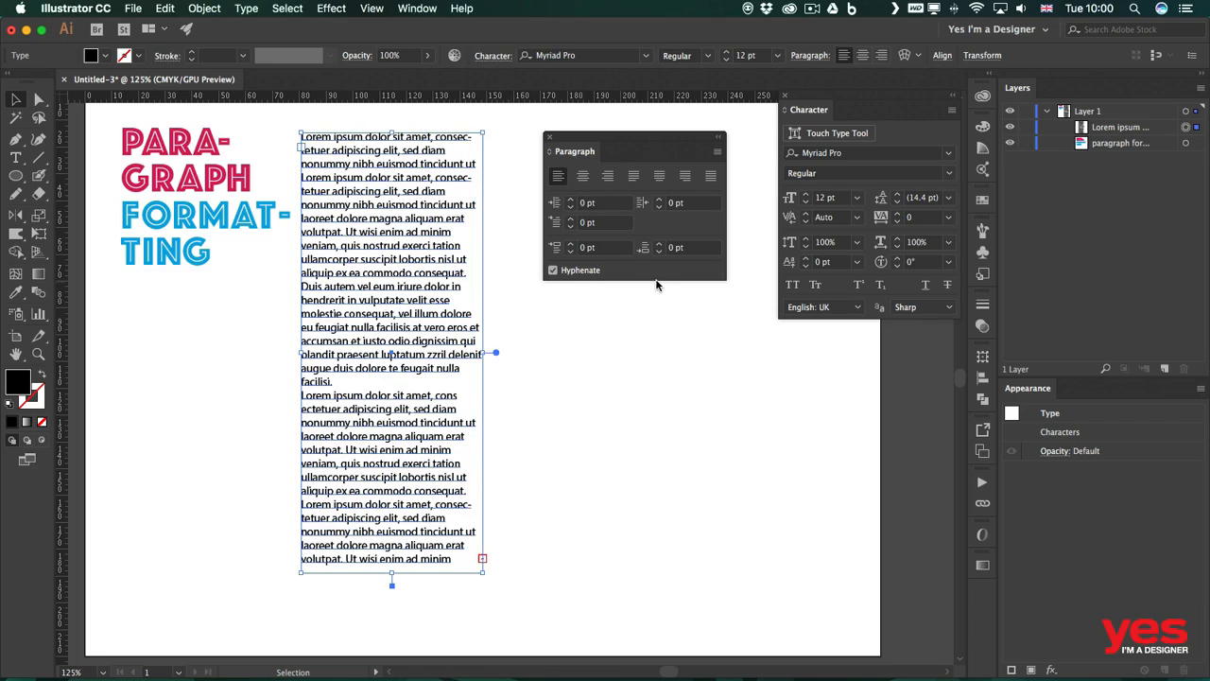
left_click(564, 275)
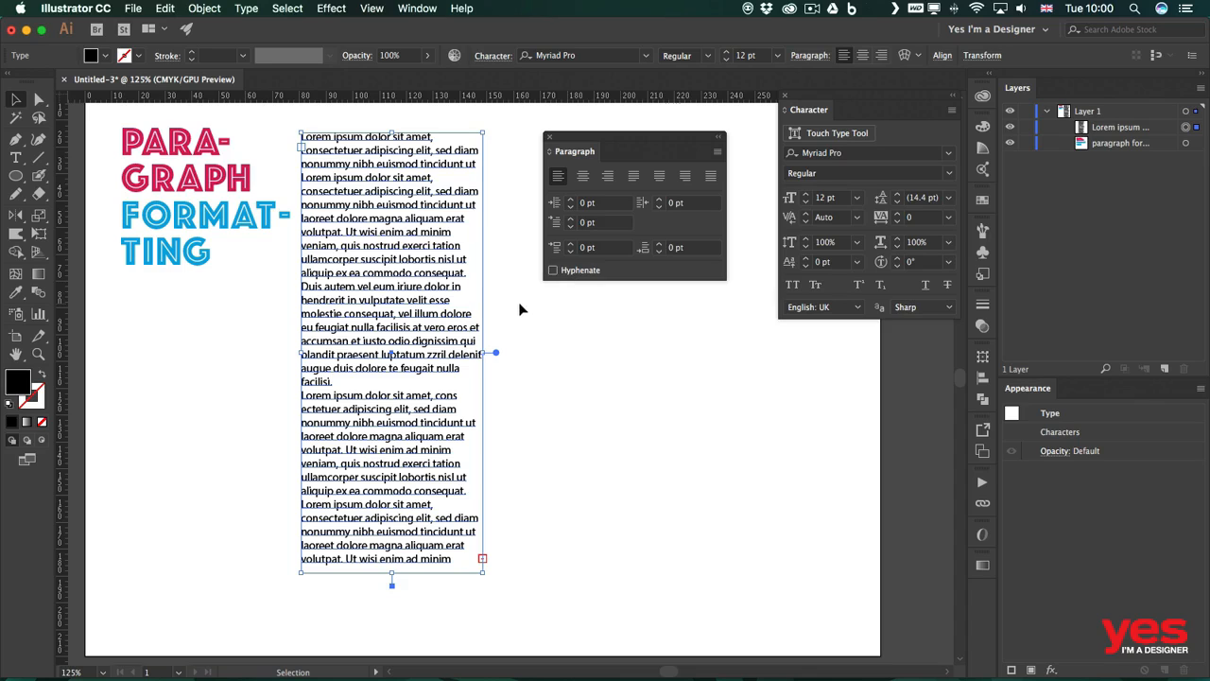
left_click_drag(483, 353, 539, 355)
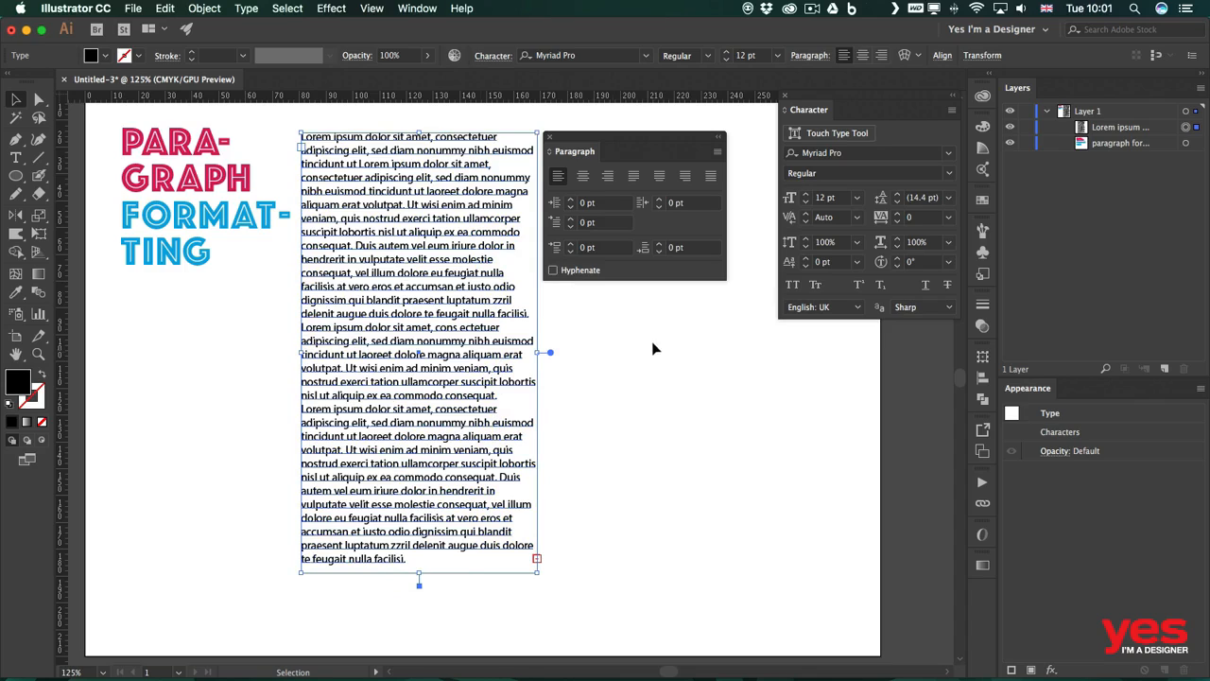
Move the Paragraph panel clear of the column and set the body text's left indent to 20 pt.
mouse_move(606, 137)
left_mouse_down()
mouse_move(642, 137)
mouse_move(620, 124)
left_mouse_up()
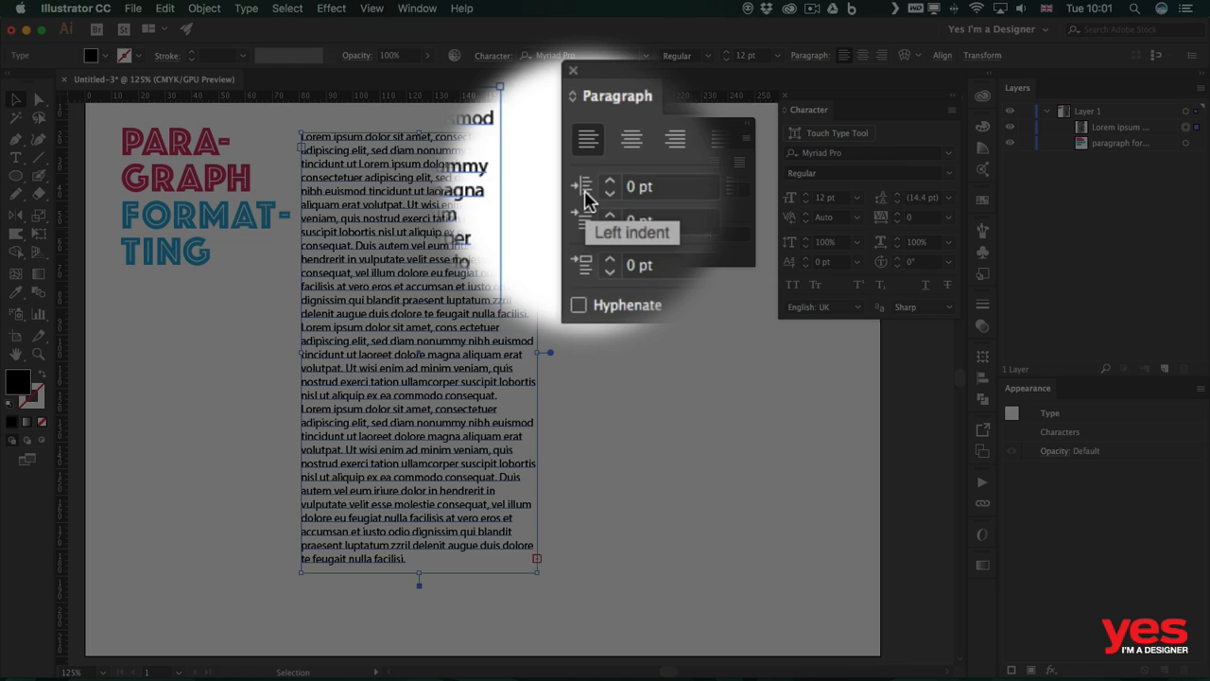
left_click(600, 186)
left_click(600, 186)
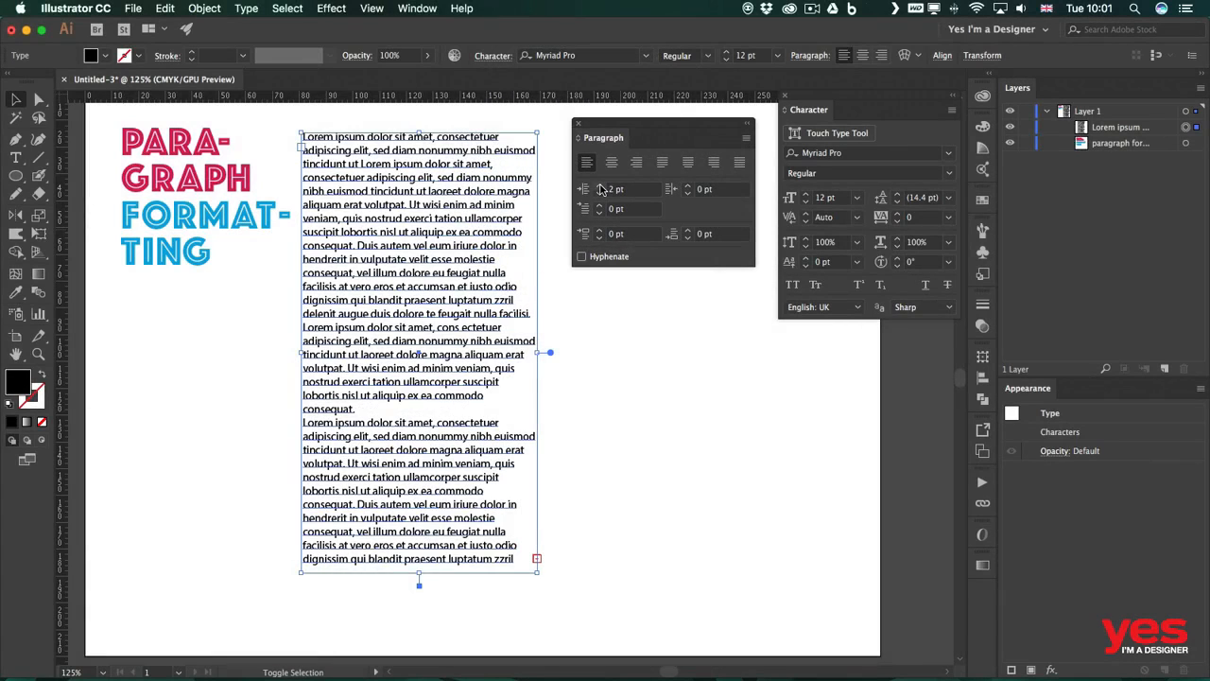
left_click(599, 187, "shift")
left_click(599, 186, "shift")
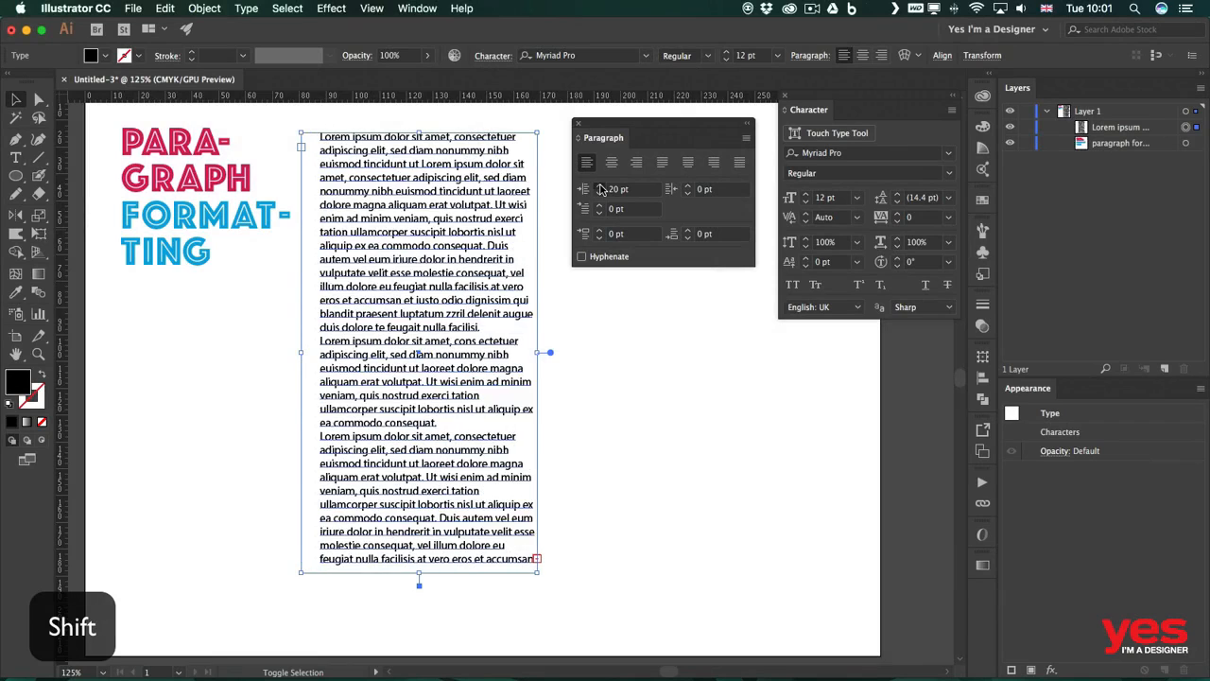
Try a 40 pt left indent, reset the body text's left indent to 0 pt and enlarge its frame to about 115 mm wide.
left_click(600, 187, "shift")
left_click(599, 188, "shift")
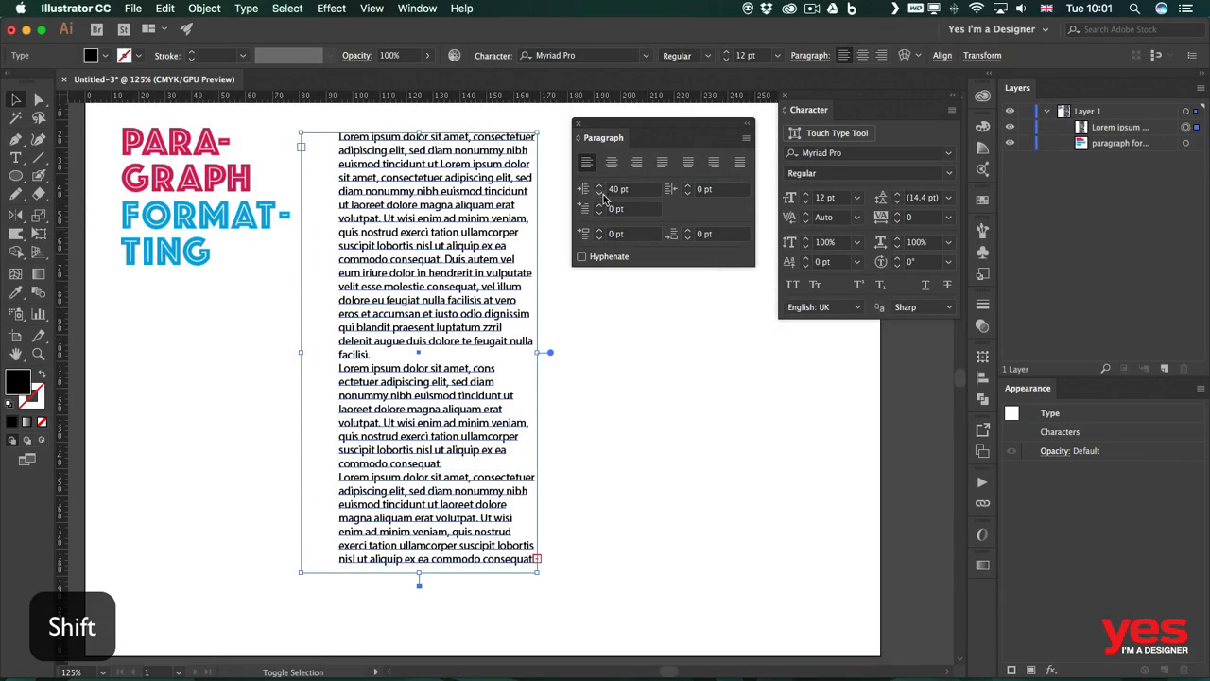
left_click(601, 195, "shift")
left_click(601, 195, "shift")
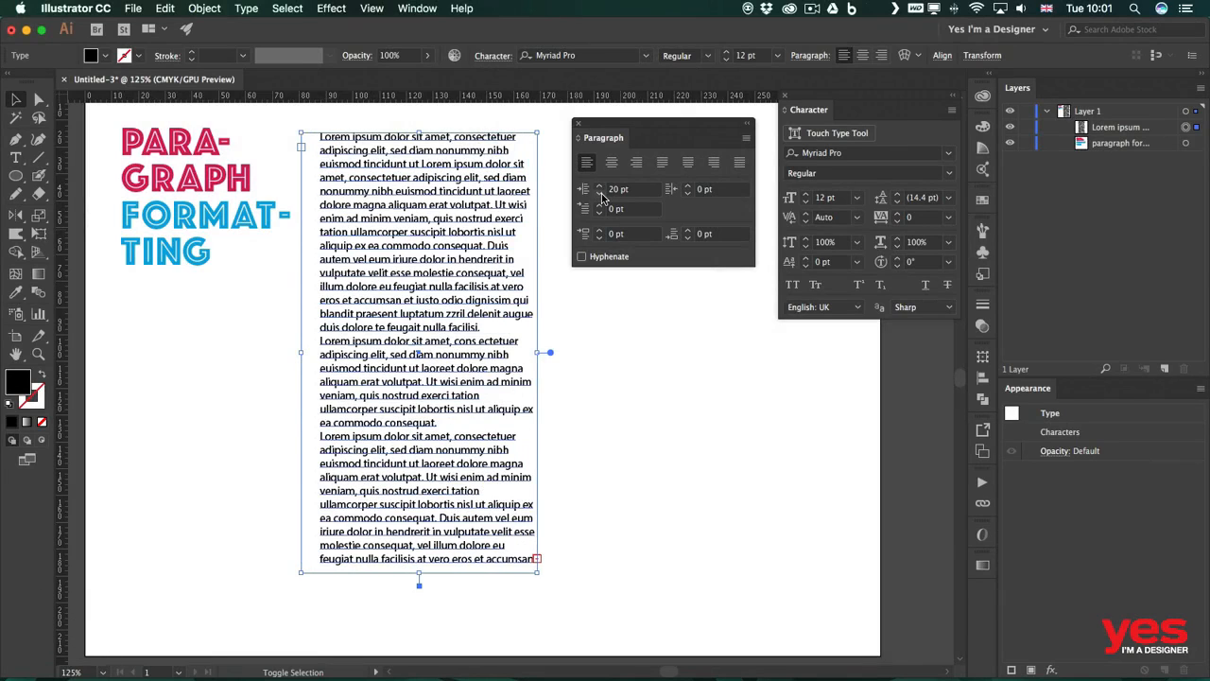
left_click(601, 194, "shift")
left_click(600, 194, "shift")
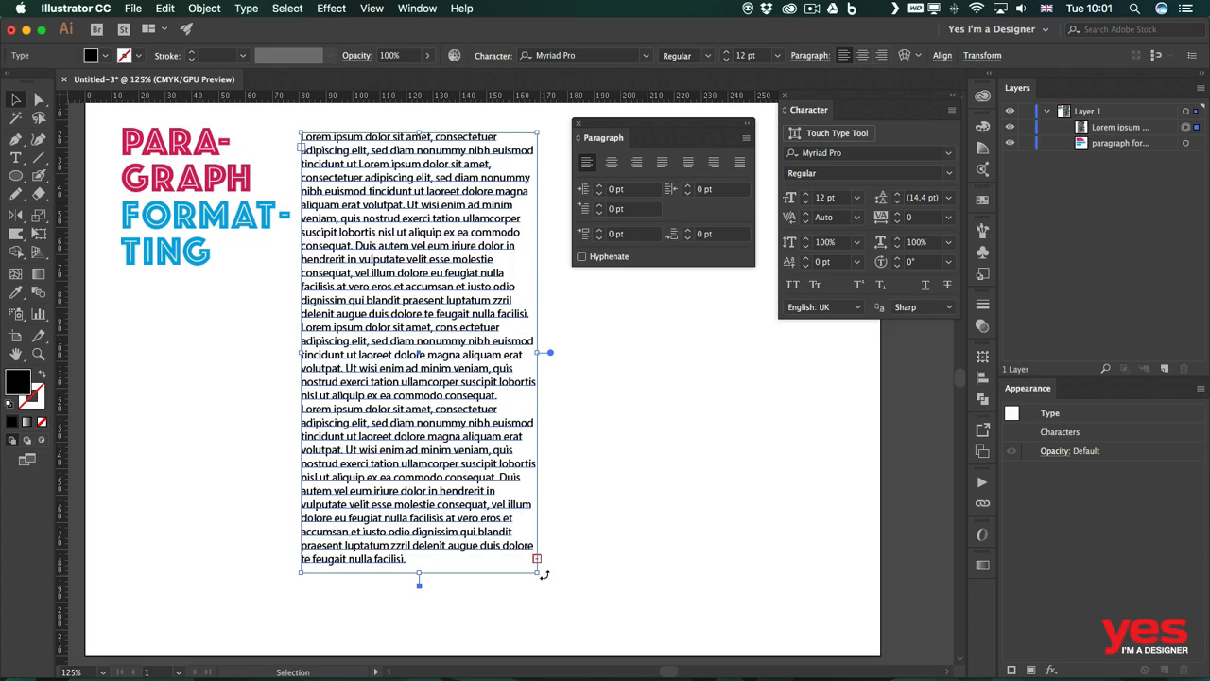
left_click_drag(544, 573, 607, 622)
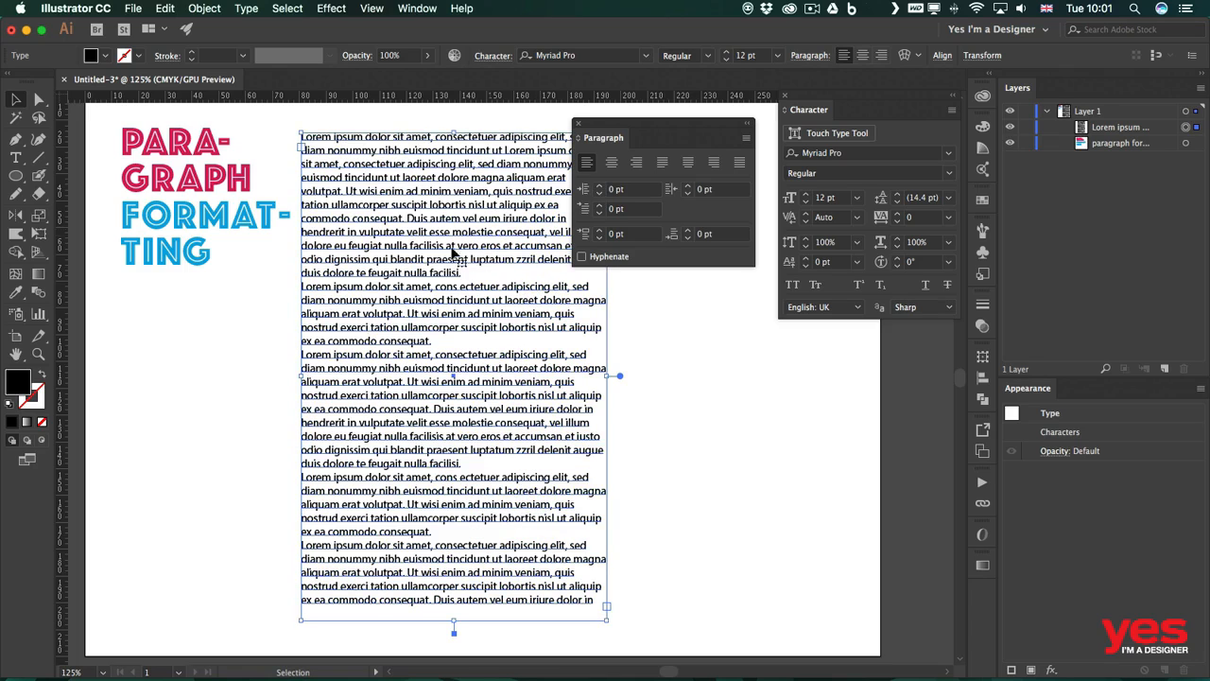
Set the left indent of only the second paragraph in the column to 30 pt.
double_click(366, 317)
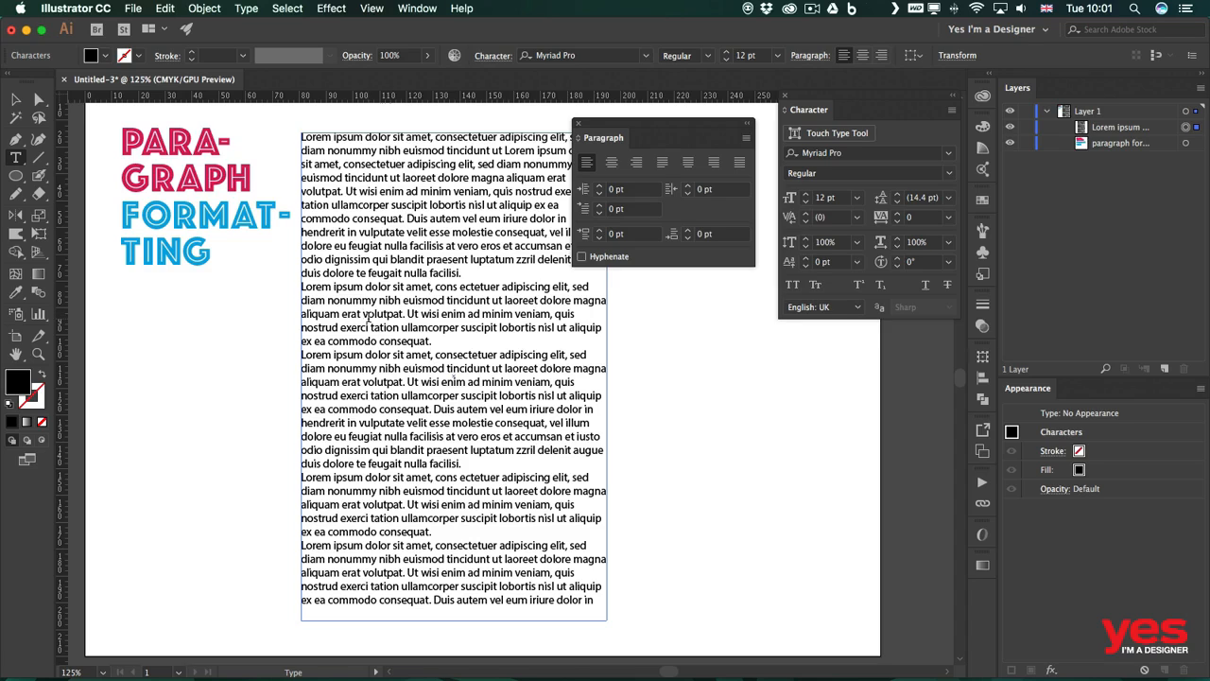
left_click(393, 314)
left_click(599, 186, "shift")
left_click(598, 186, "shift")
left_click(598, 186, "shift")
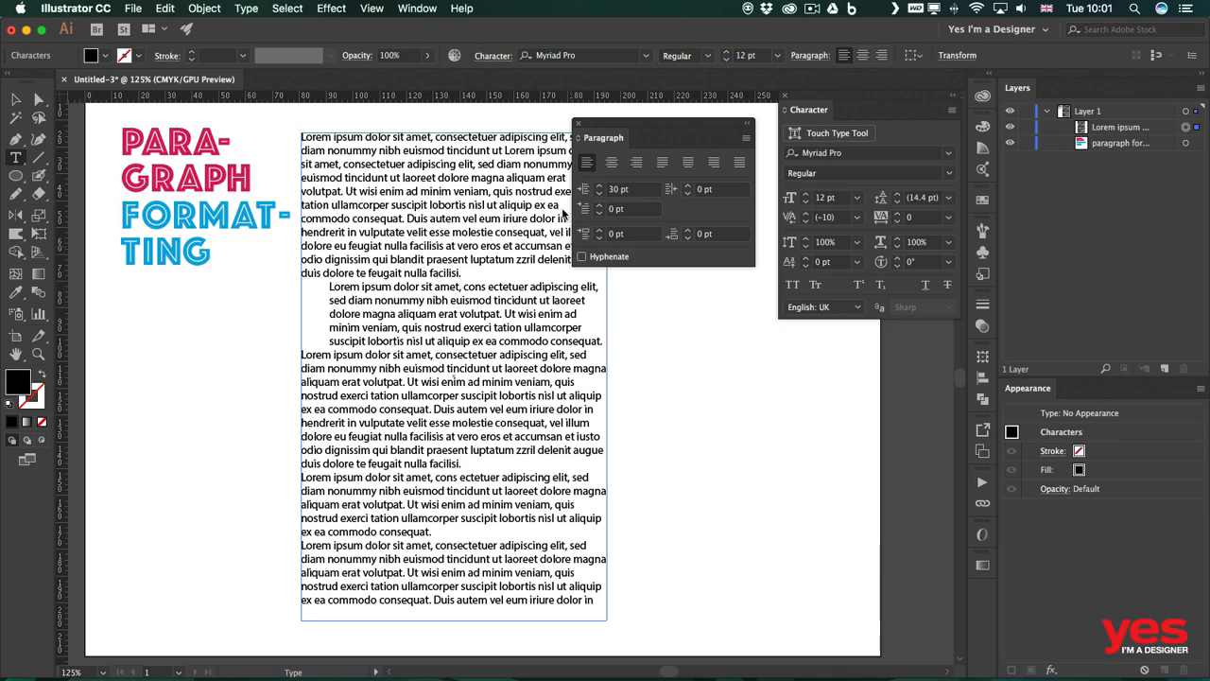
Select the whole indented second paragraph and set its font style to Myriad Pro Italic.
left_click_drag(328, 286, 603, 341)
left_click(437, 303)
left_click_drag(329, 287, 611, 337)
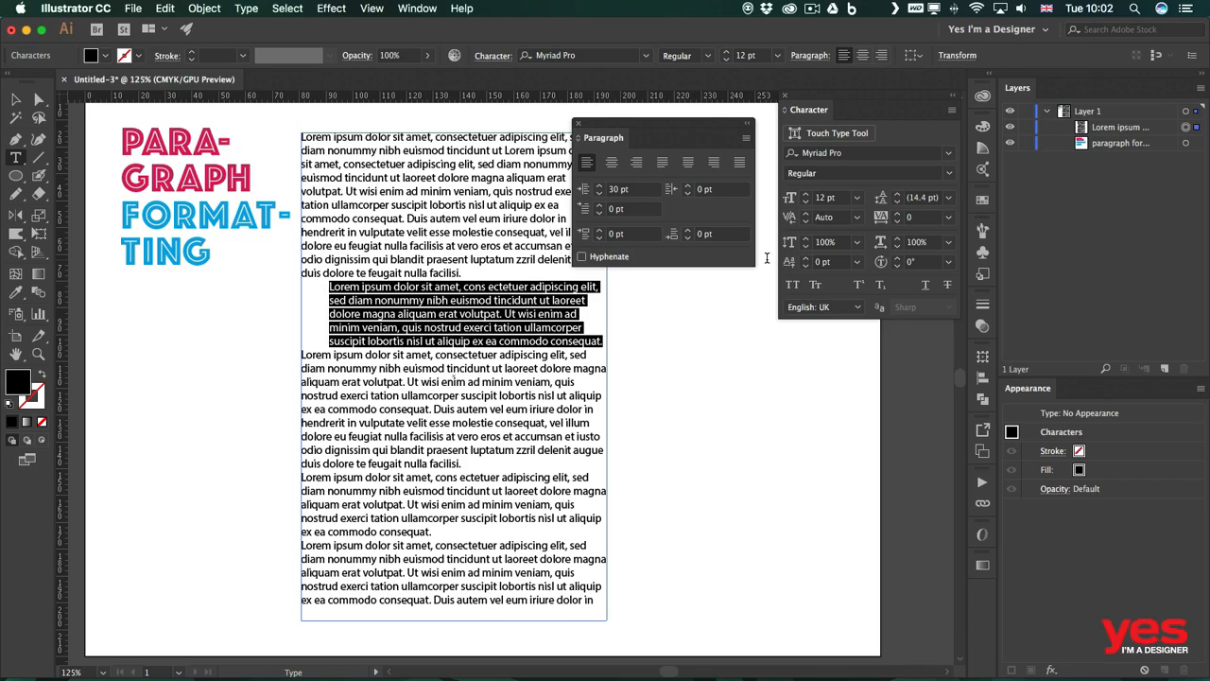
left_click(951, 174)
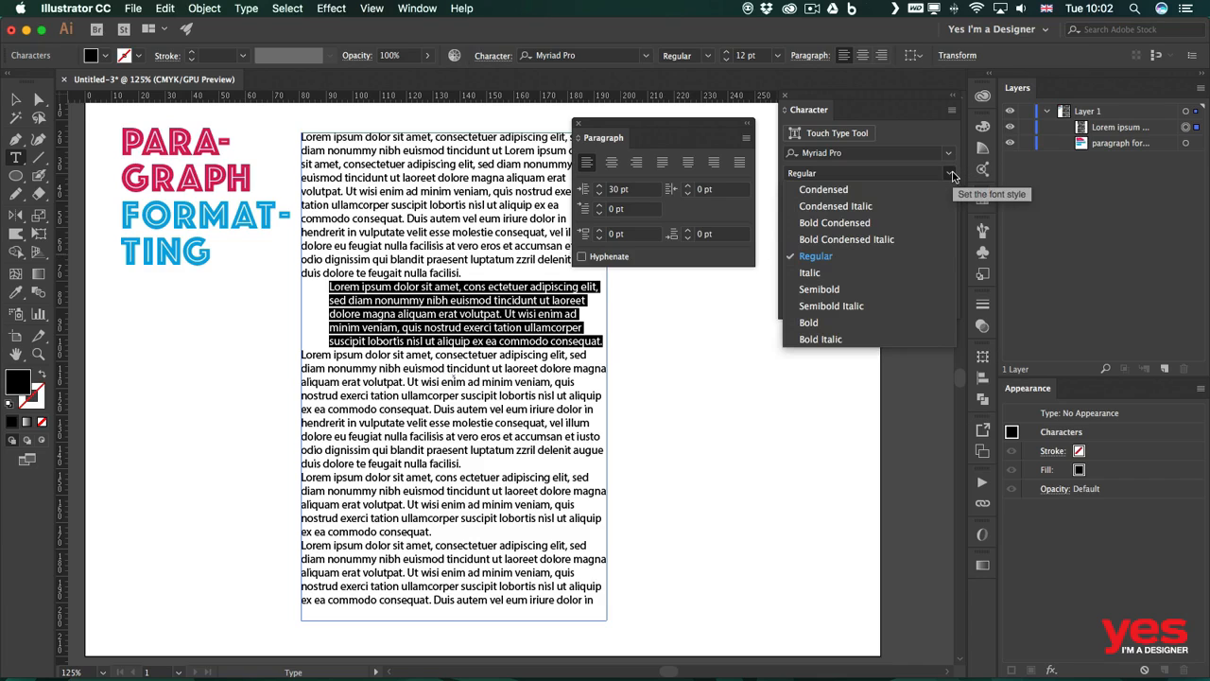
left_click(860, 272)
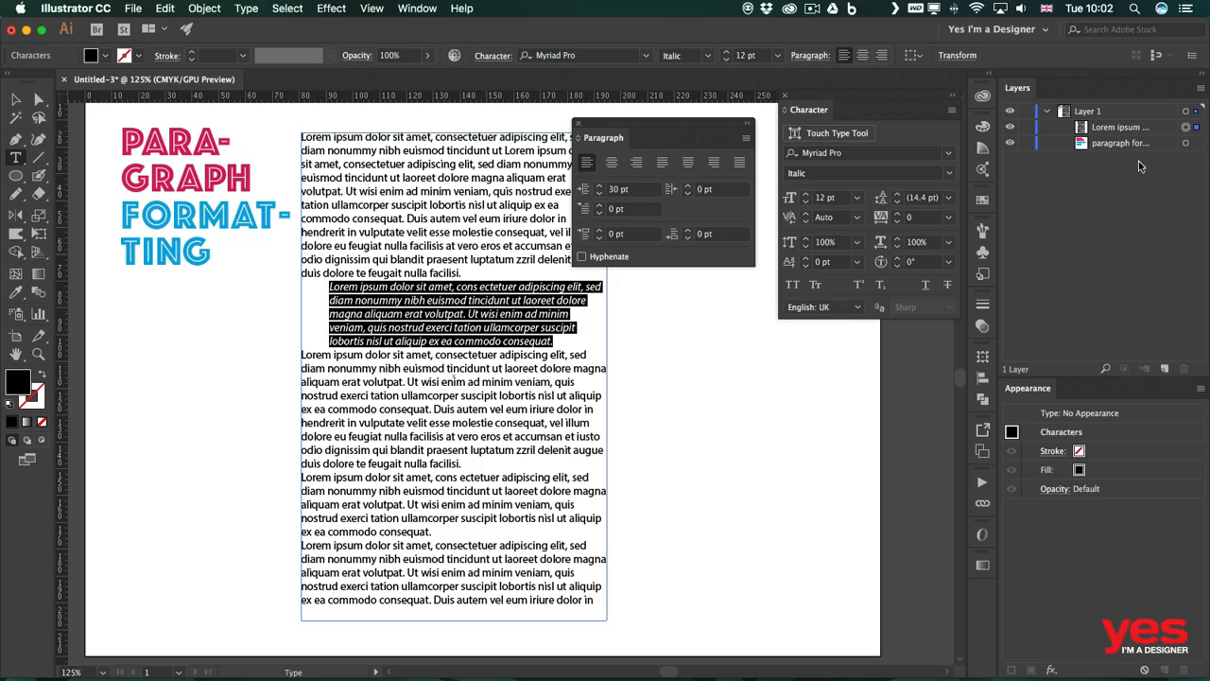
left_click(947, 175)
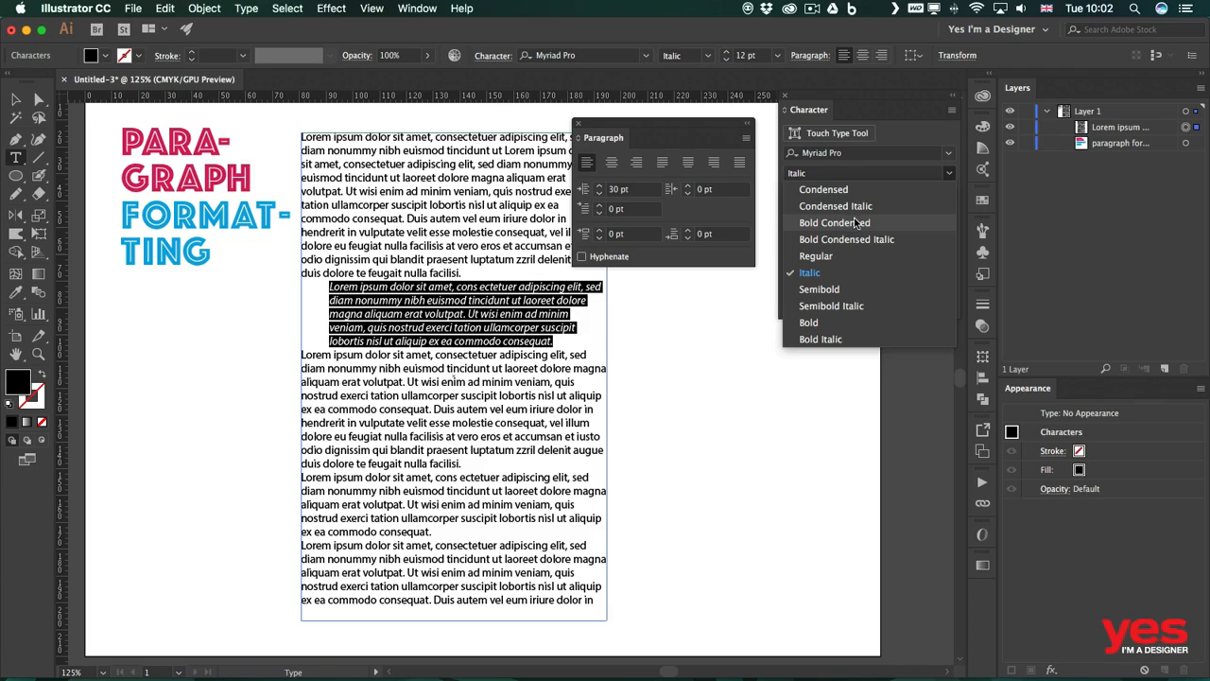
left_click(437, 308)
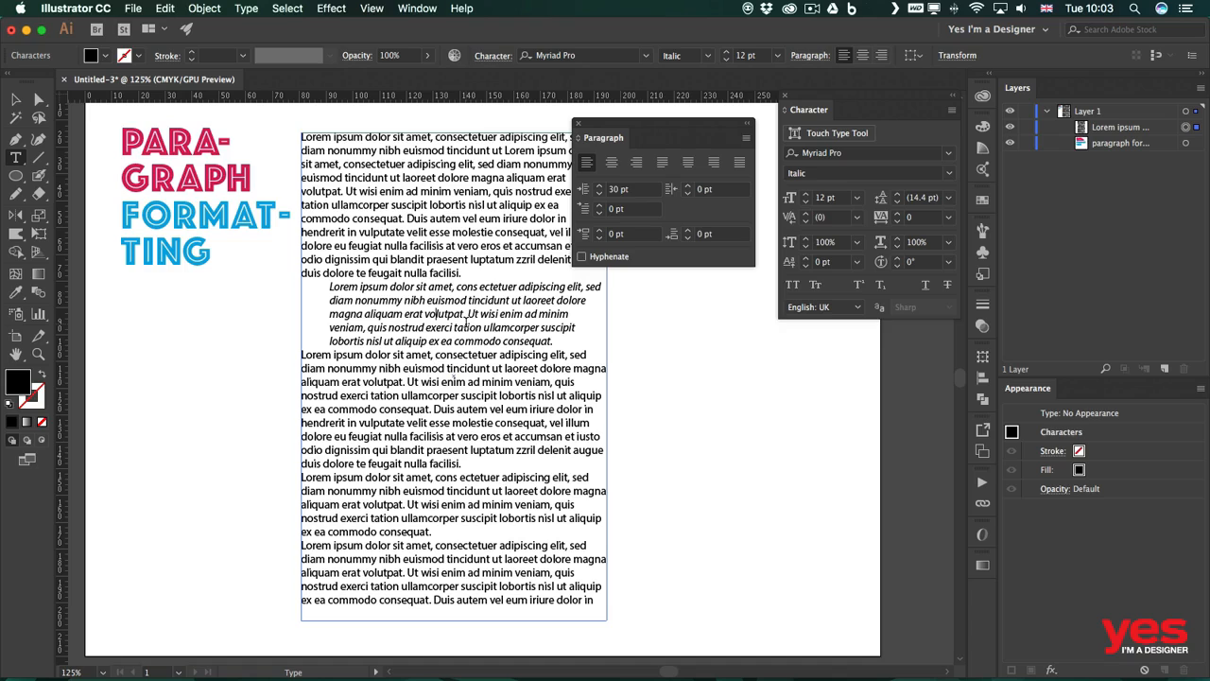
left_click(480, 273)
key("Return")
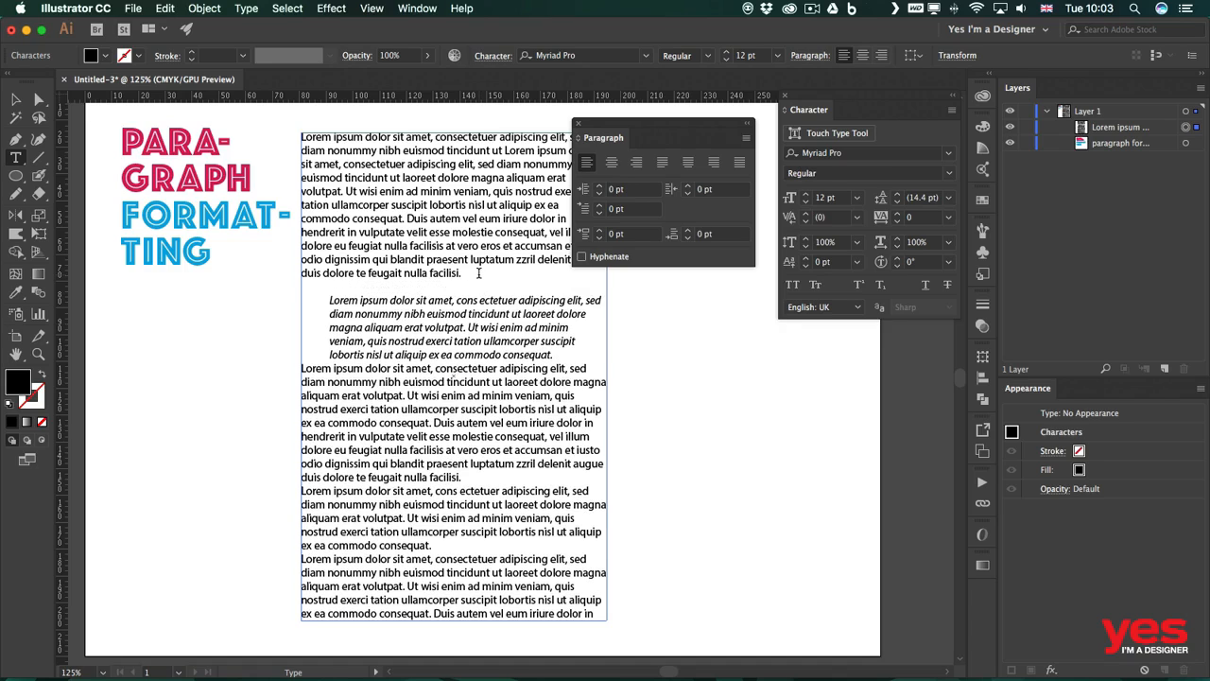
key("BackSpace")
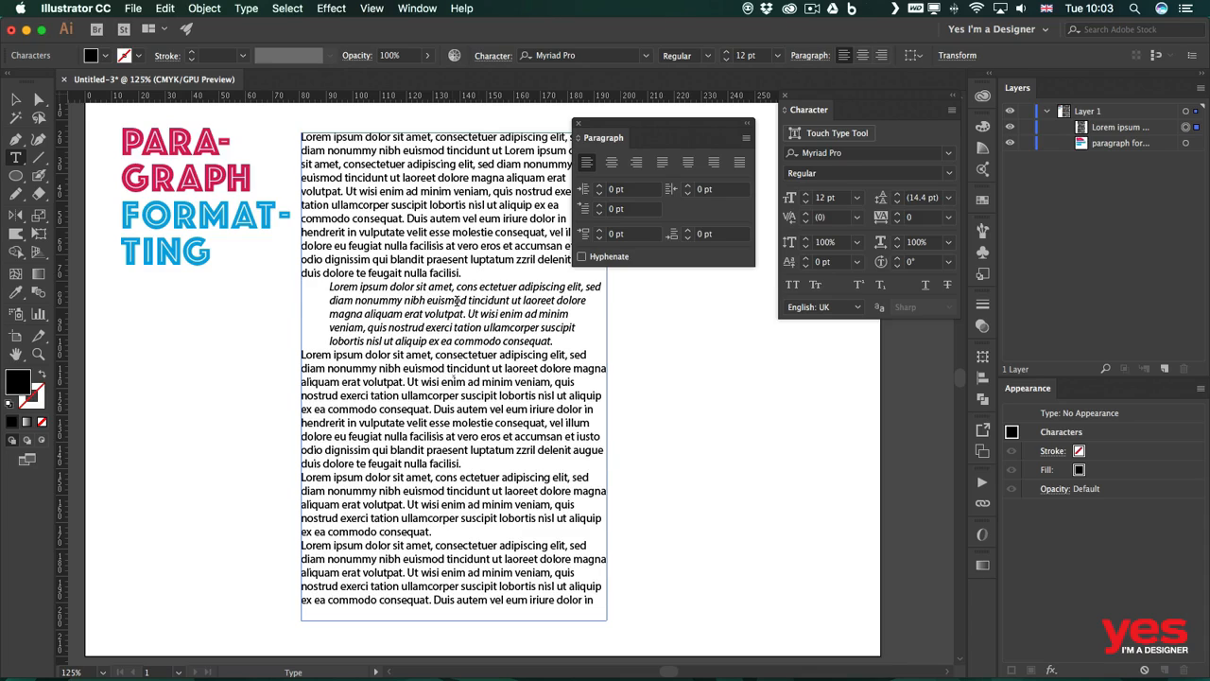
Set both the space before and the space after the italic paragraph to 10 pt.
left_click(455, 301)
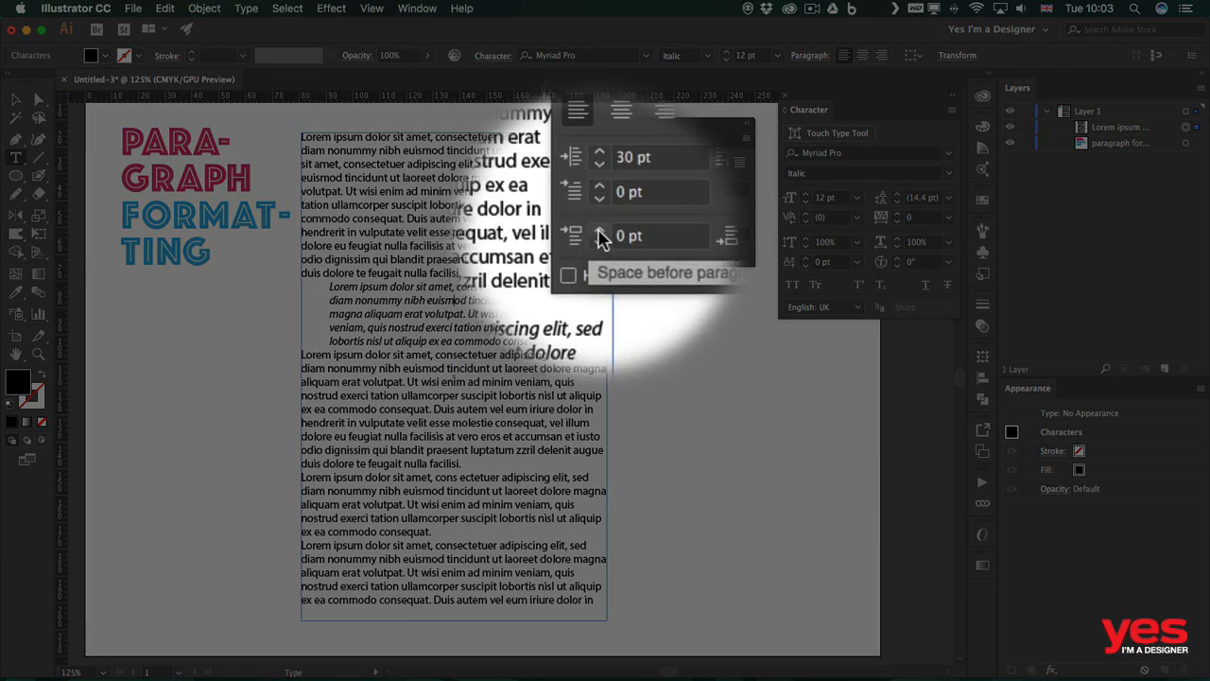
left_click(599, 231, "shift")
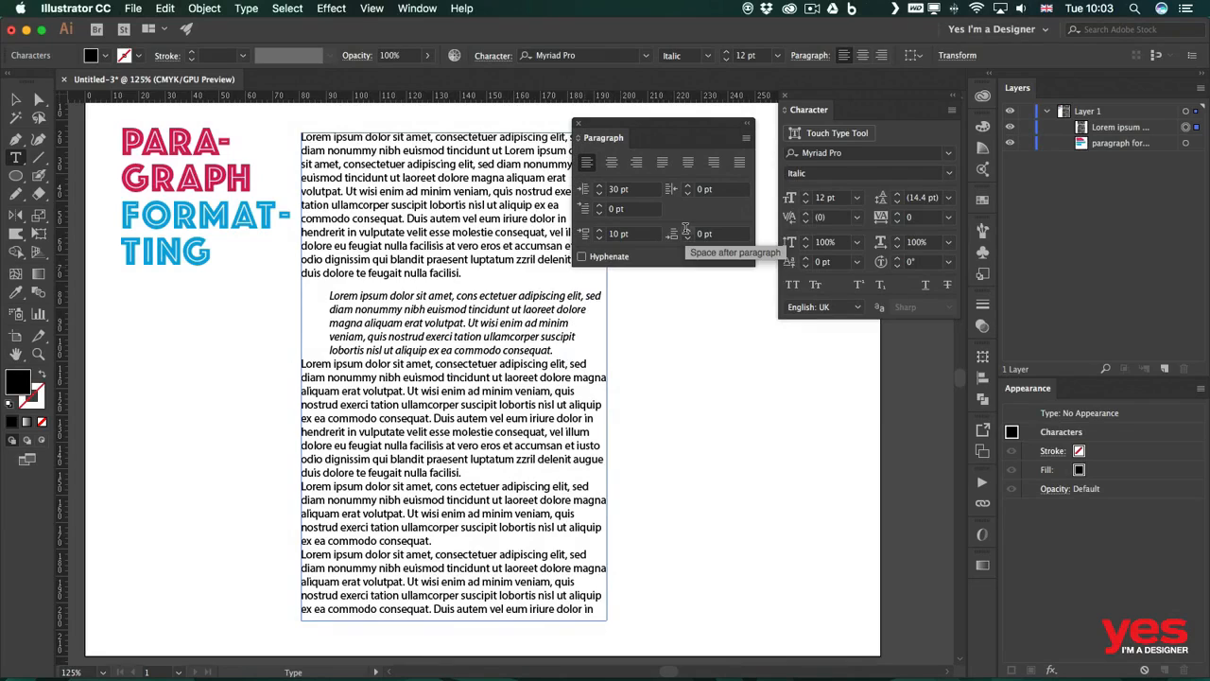
left_click(687, 230, "shift")
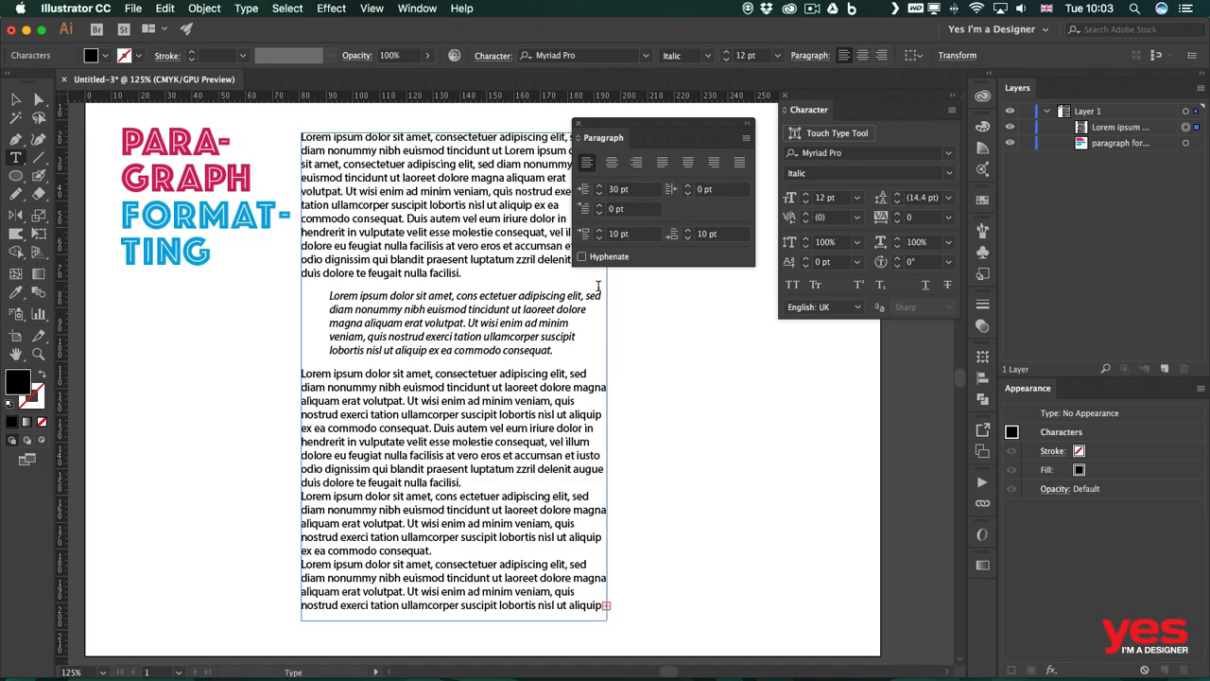
Give the paragraph directly below the italic one a first-line indent of 20 pt.
left_click(353, 378)
left_click(599, 204)
left_click(598, 204)
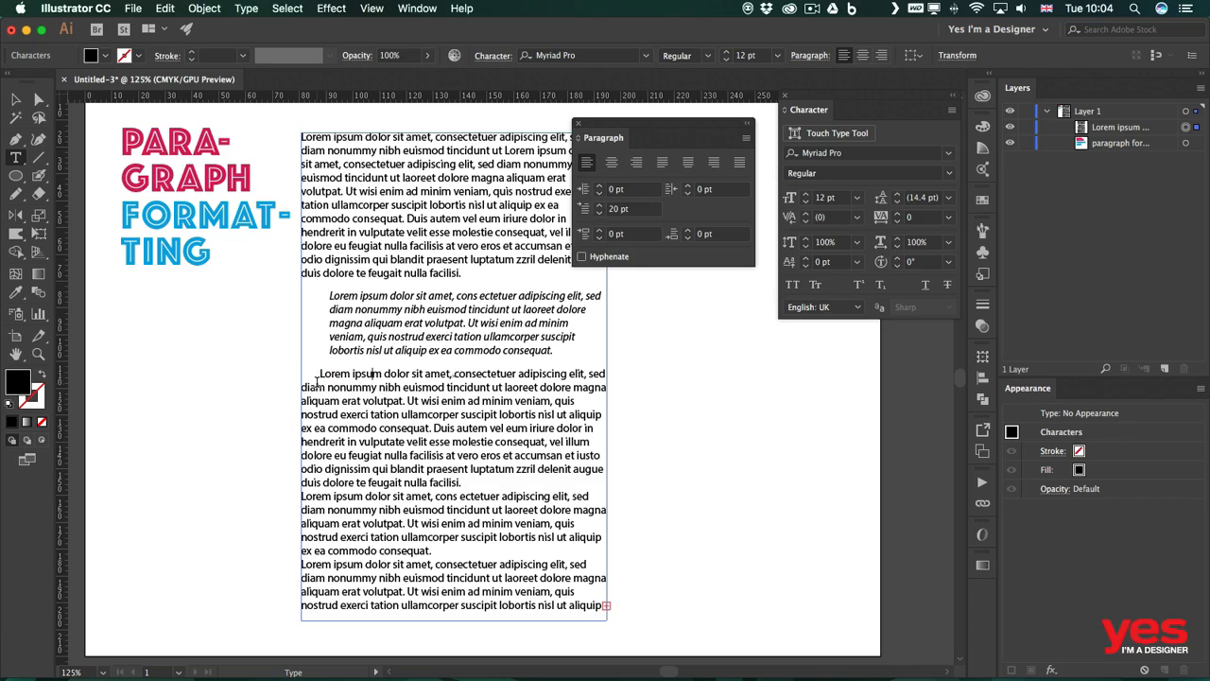
Set the right indent of the paragraph below the italic one to 40 pt.
left_click(690, 188, "shift")
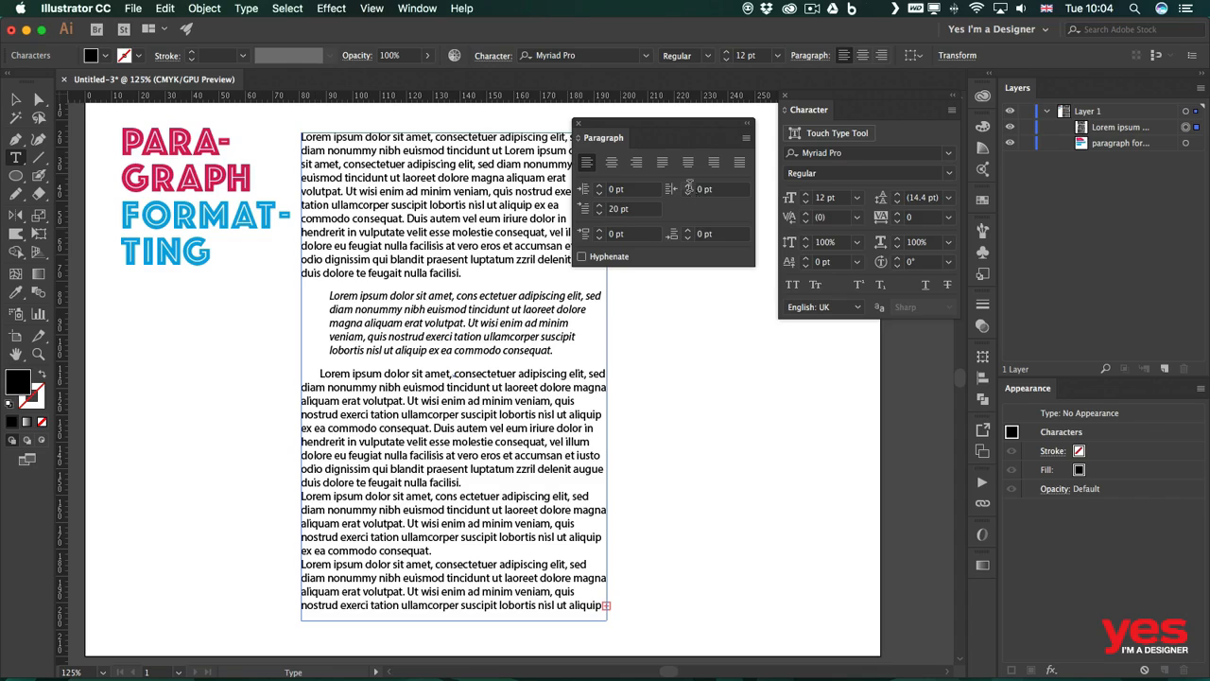
left_click(690, 188, "shift")
left_click(690, 188, "shift")
left_click(691, 188, "shift")
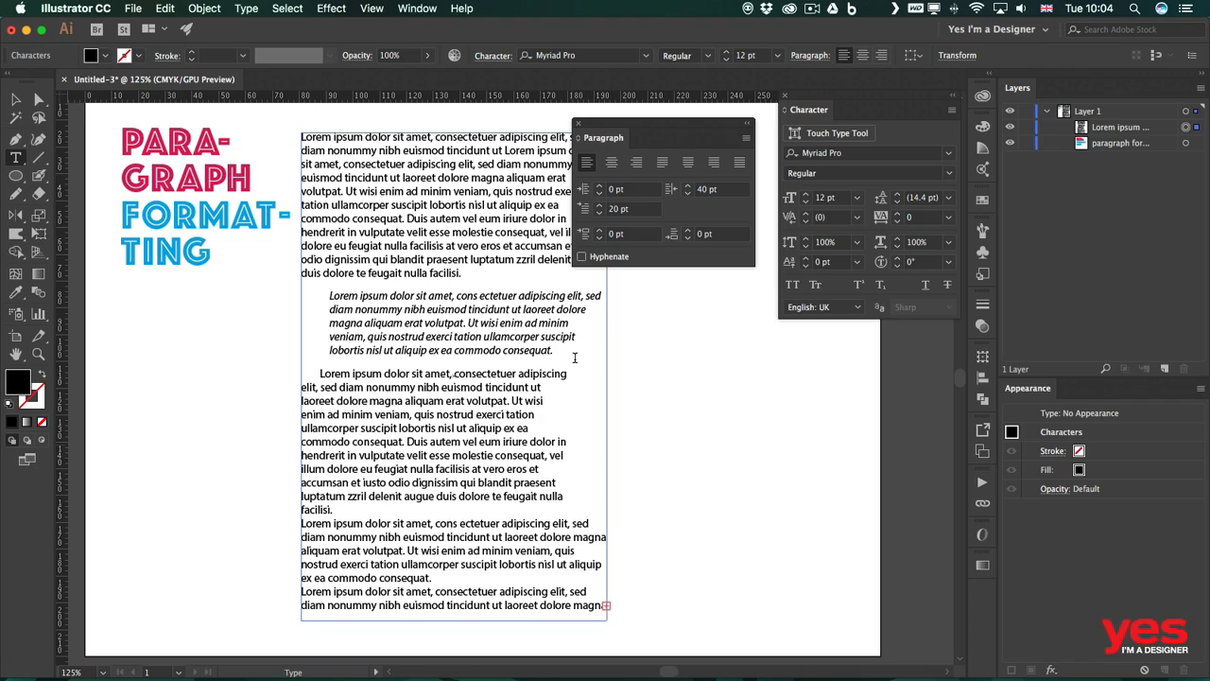
left_click(724, 189)
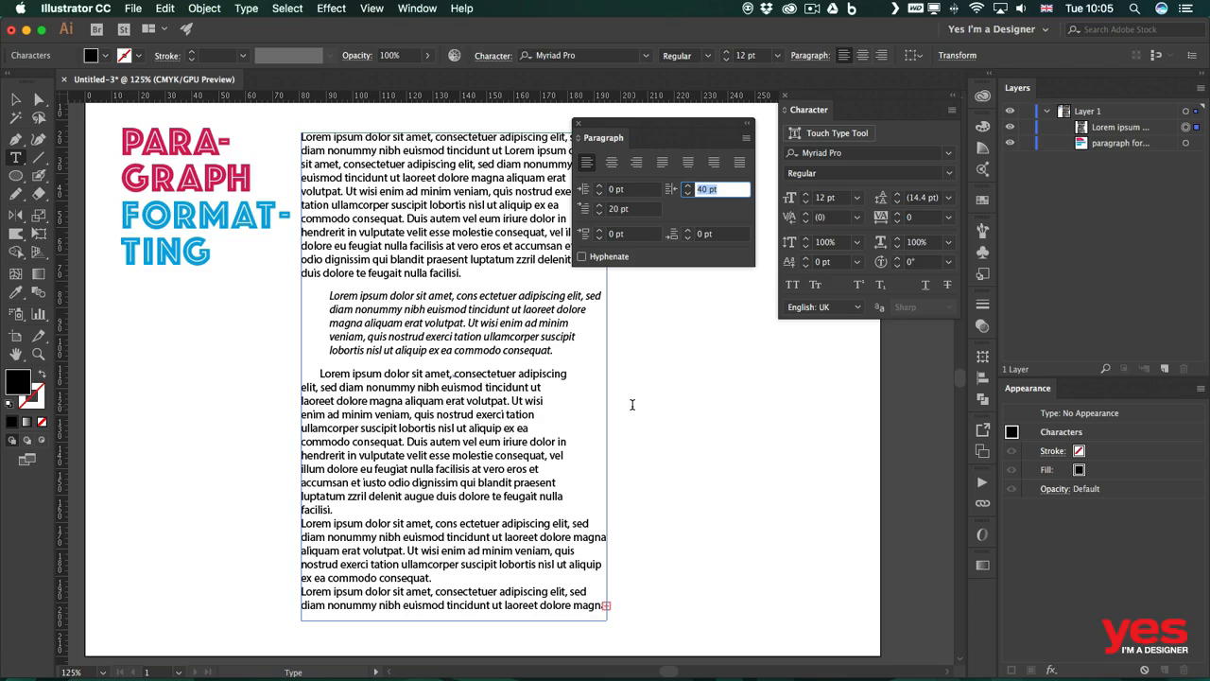
Inspect the Justification and Hyphenation settings, cancel both dialogs and place the text cursor in the first paragraph.
left_click(745, 139)
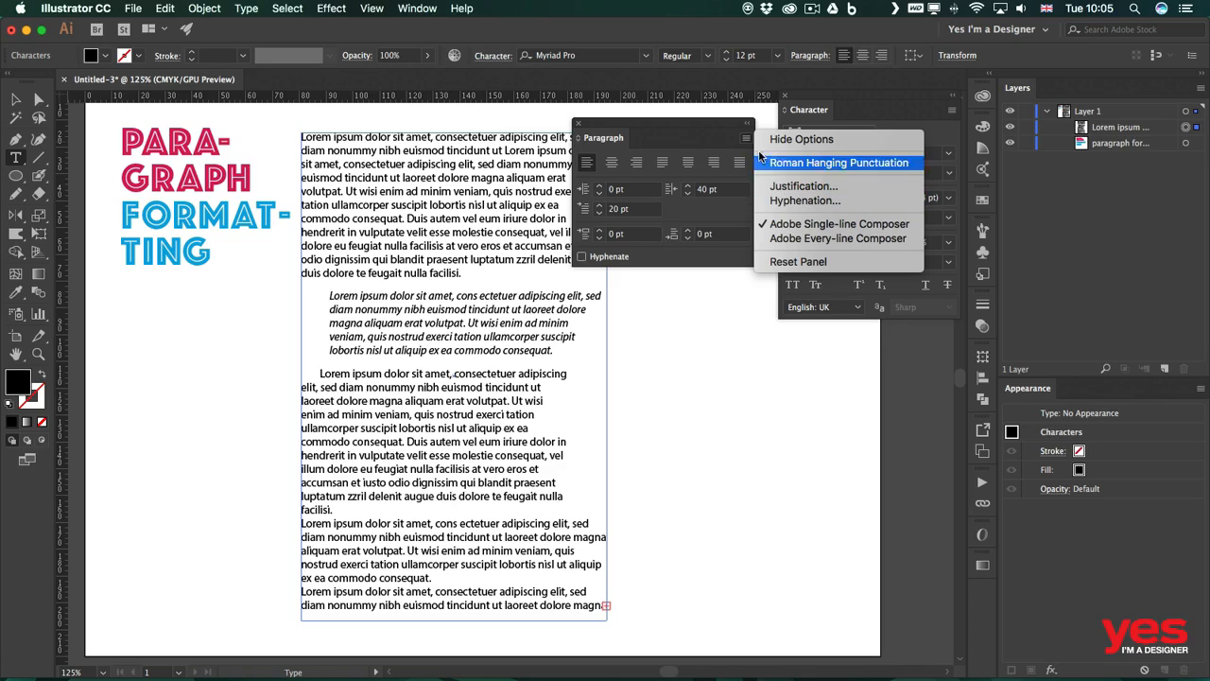
left_click(784, 185)
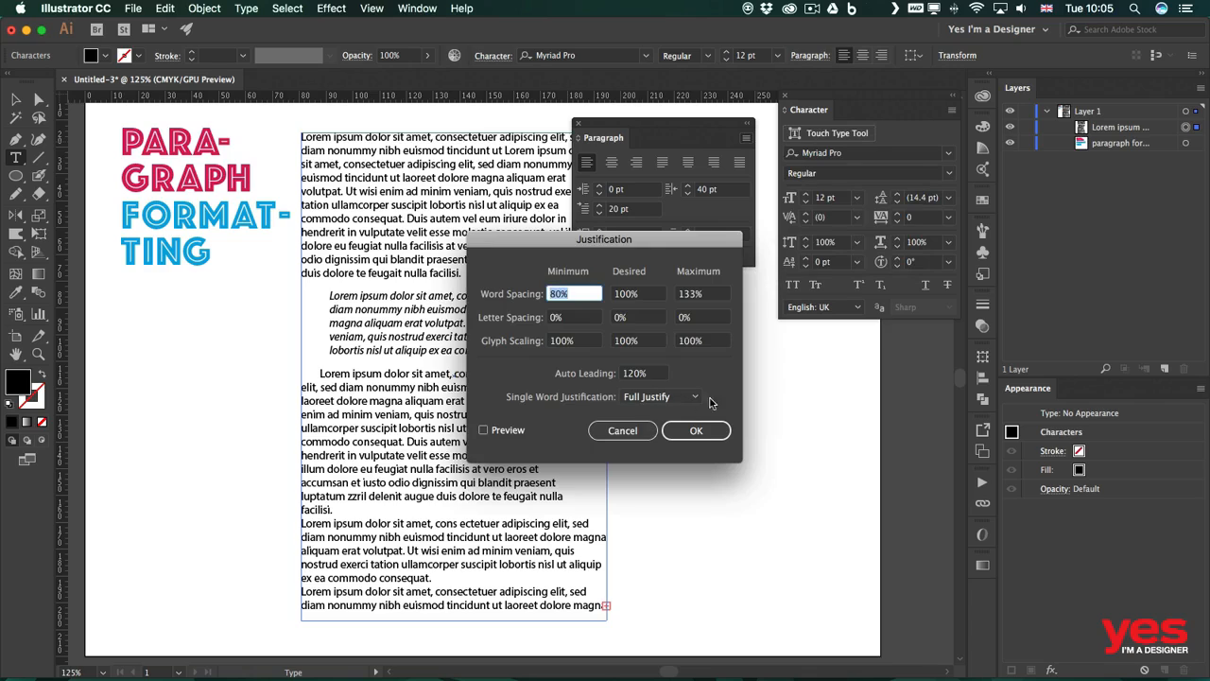
left_click(606, 437)
left_click(746, 138)
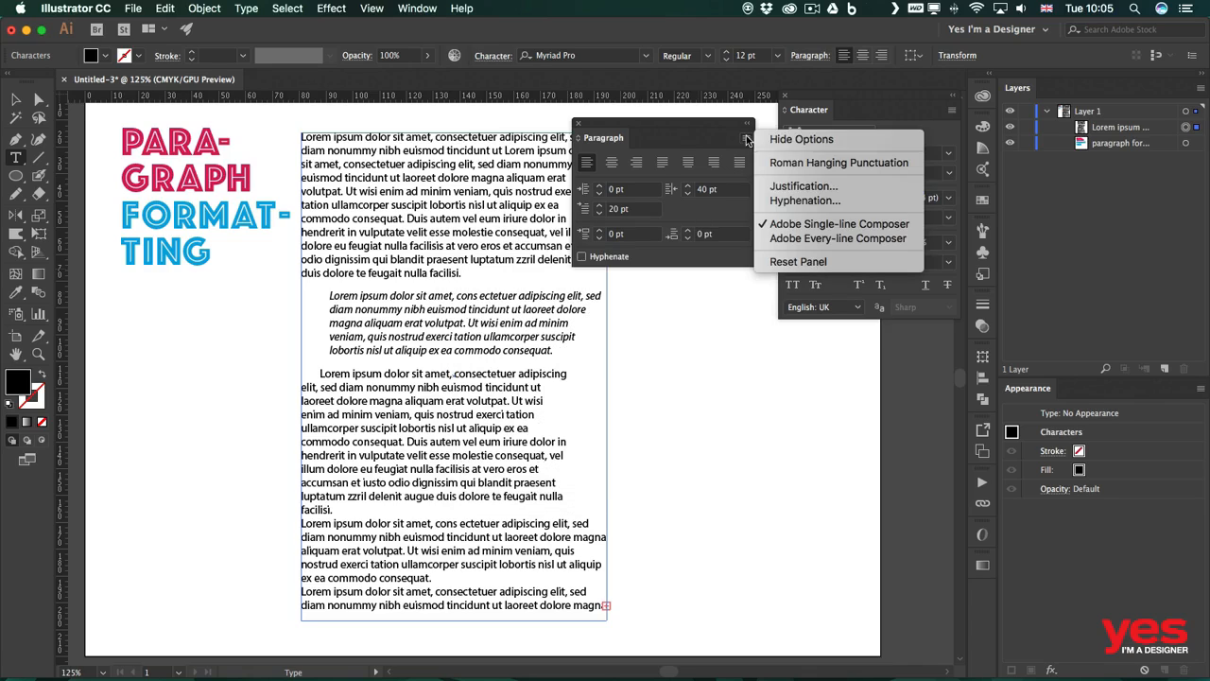
left_click(799, 200)
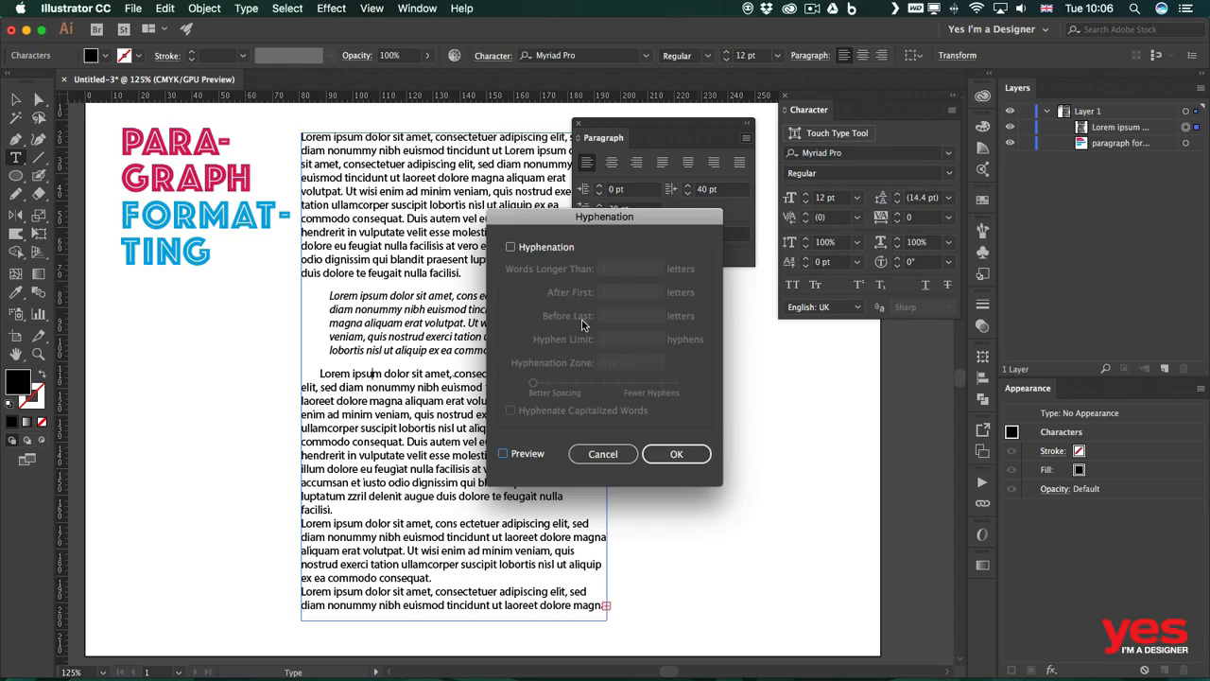
left_click(603, 455)
left_click(448, 191)
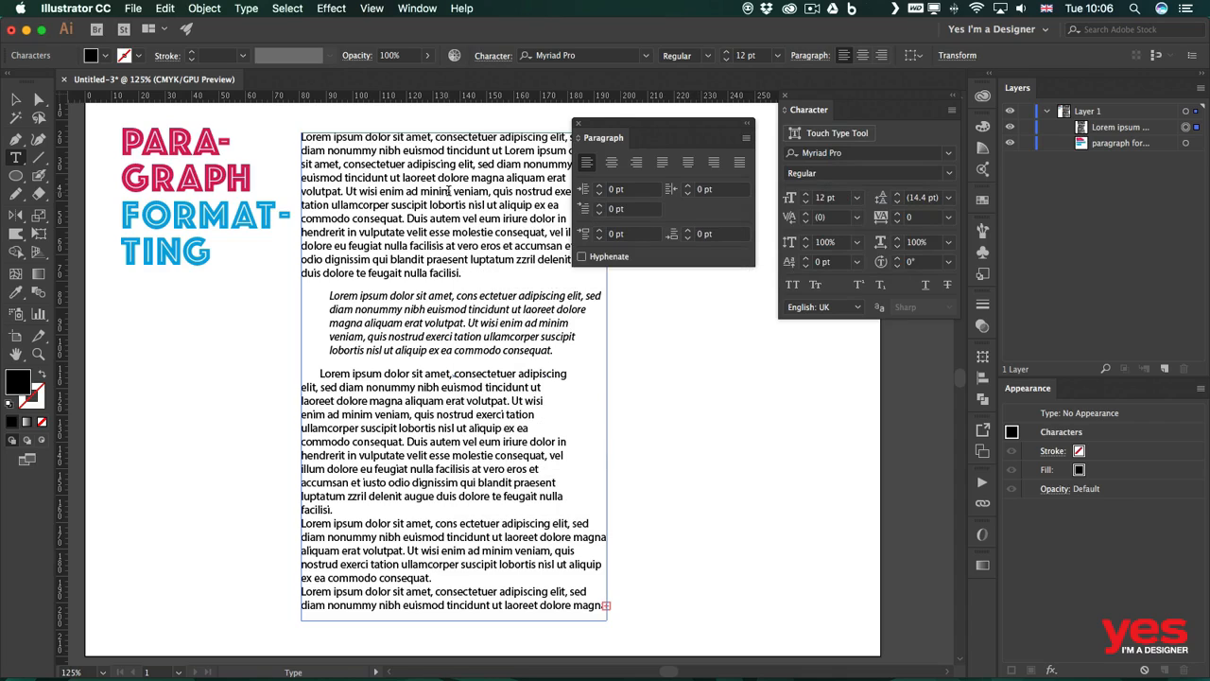